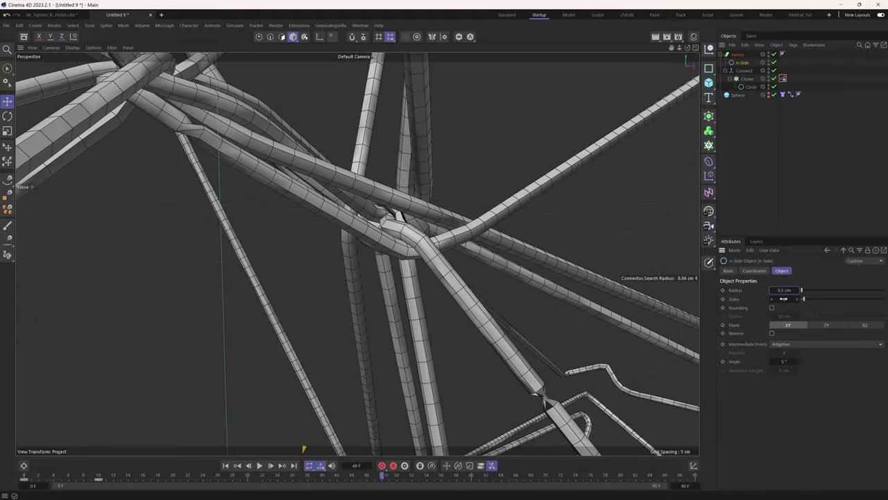
left_click_drag(388, 257, 272, 303, "alt")
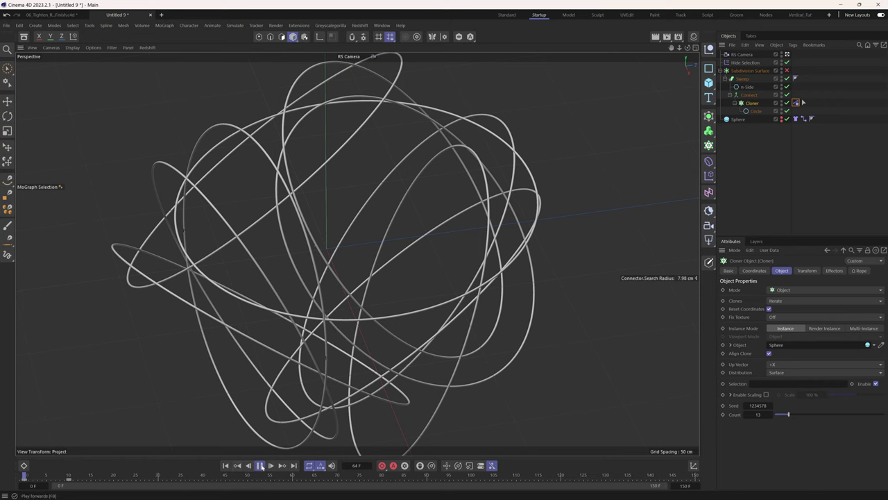
key("F8")
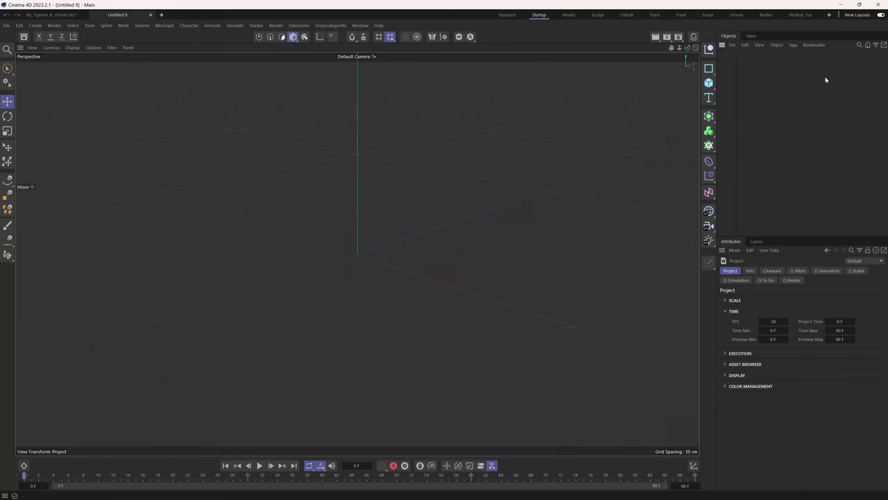
Add a Circle spline and make it an ellipse with radii of 85 cm and 62 cm
left_click(708, 68)
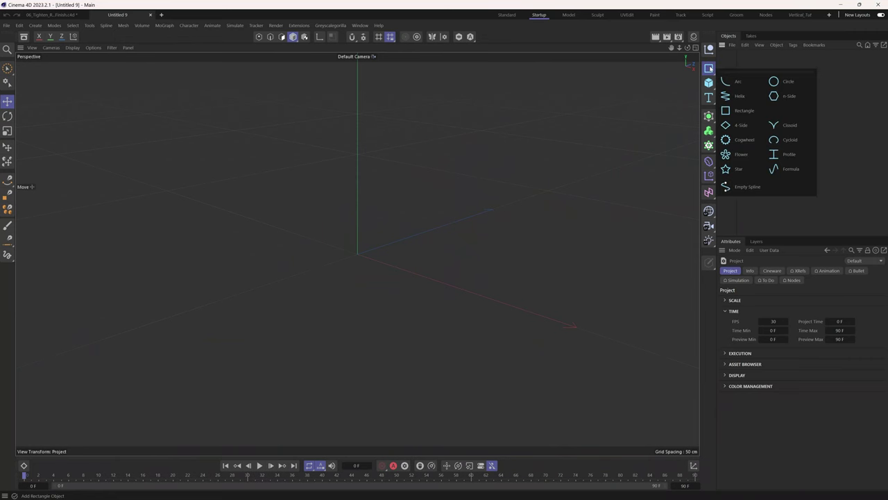
left_click(786, 82)
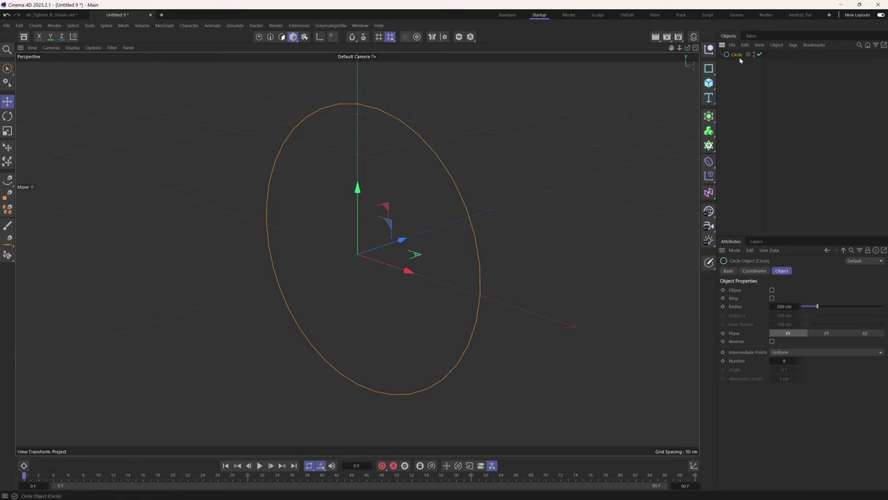
left_click_drag(783, 306, 724, 324)
left_click(771, 290)
scroll(377, 268, "up", 3)
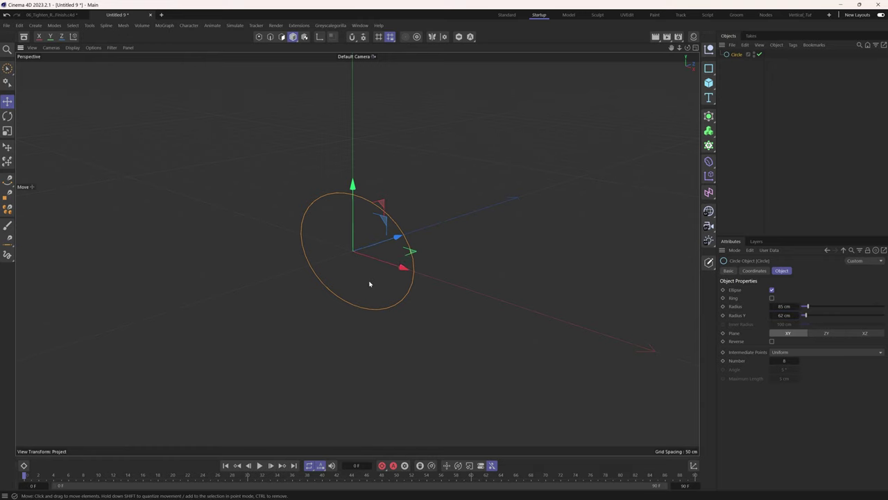
mouse_move(368, 282)
left_mouse_down("alt")
mouse_move(398, 273)
mouse_move(354, 277)
left_mouse_up("alt")
Add a Sphere primitive and enable X-Ray display on it
left_click(708, 83)
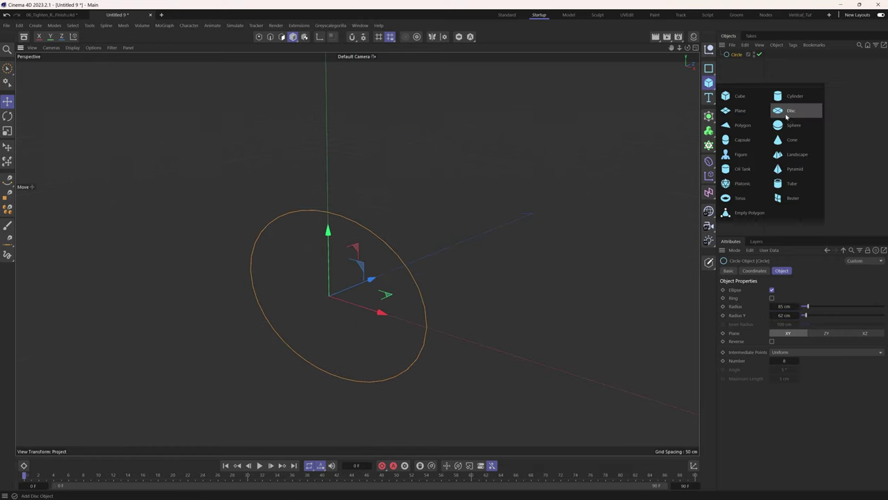
left_click(795, 129)
left_click(728, 271)
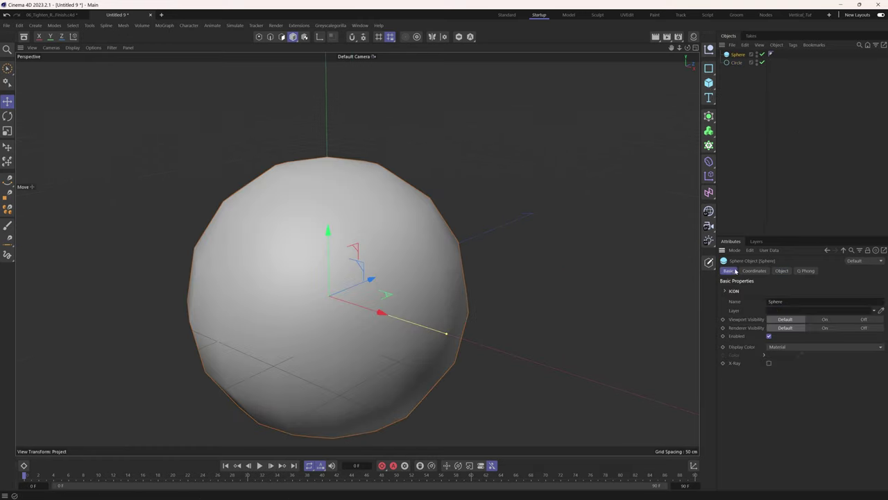
left_click(769, 363)
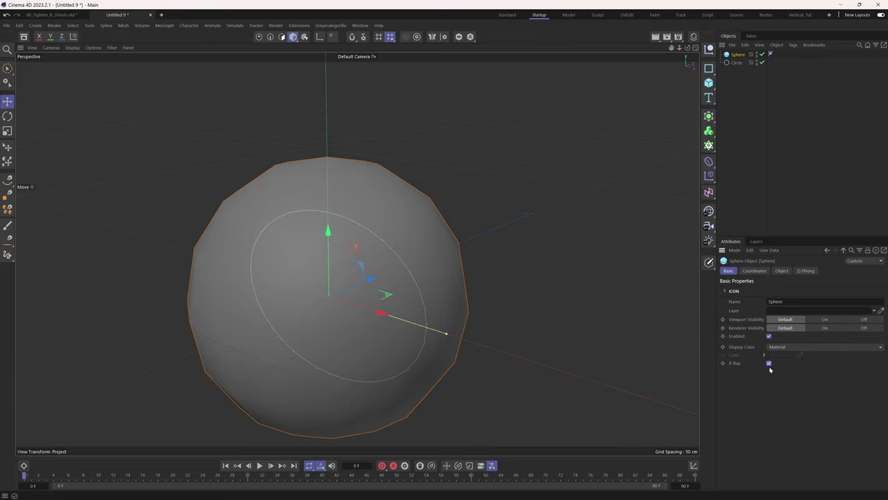
left_click_drag(358, 325, 392, 324, "alt")
Add a Cloner and make the elliptical Circle spline its child
left_click(737, 63)
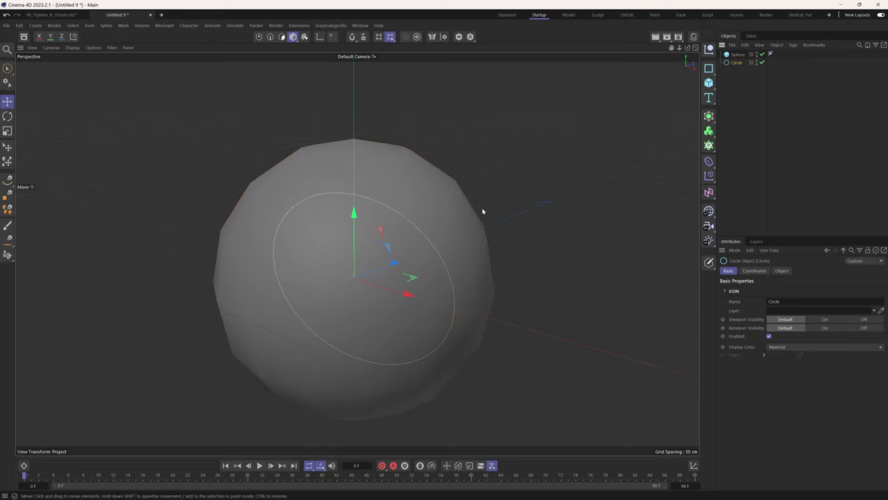
left_click_drag(386, 273, 405, 259, "alt")
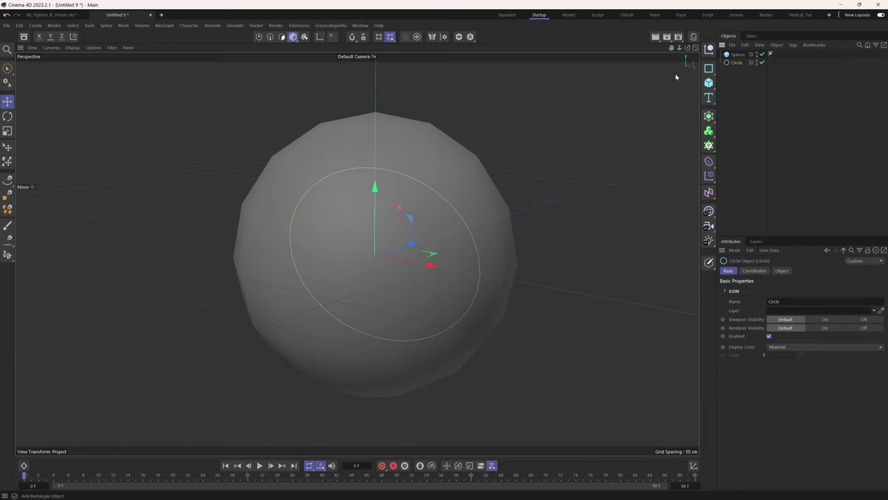
mouse_move(486, 242)
left_mouse_down("alt")
mouse_move(499, 264)
mouse_move(477, 240)
left_mouse_up("alt")
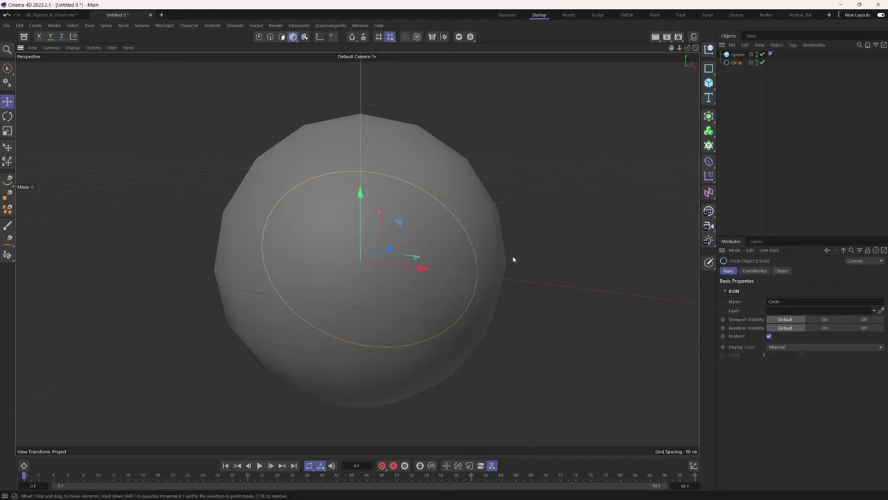
left_click_drag(410, 155, 423, 219, "alt")
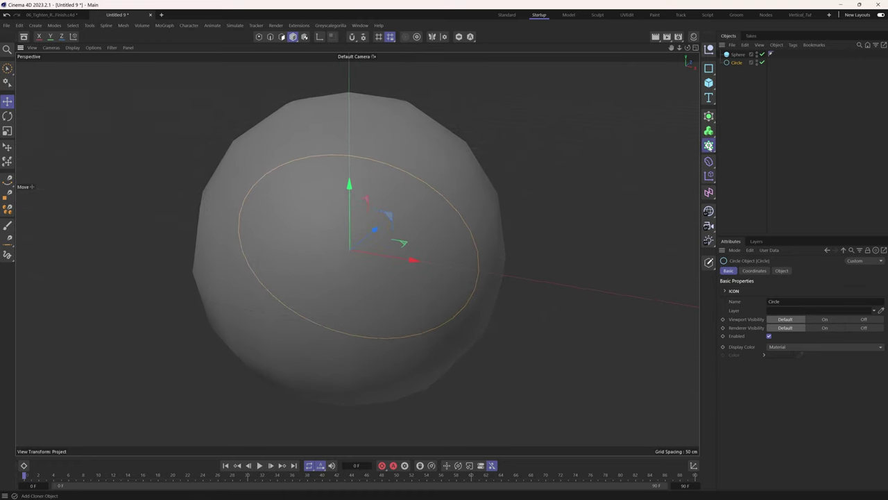
left_click(708, 145)
left_click(741, 158)
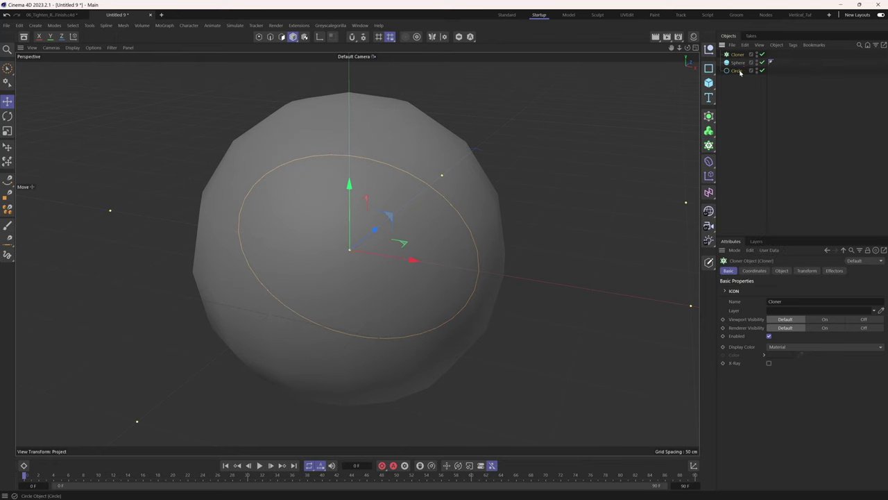
left_click_drag(740, 72, 738, 59)
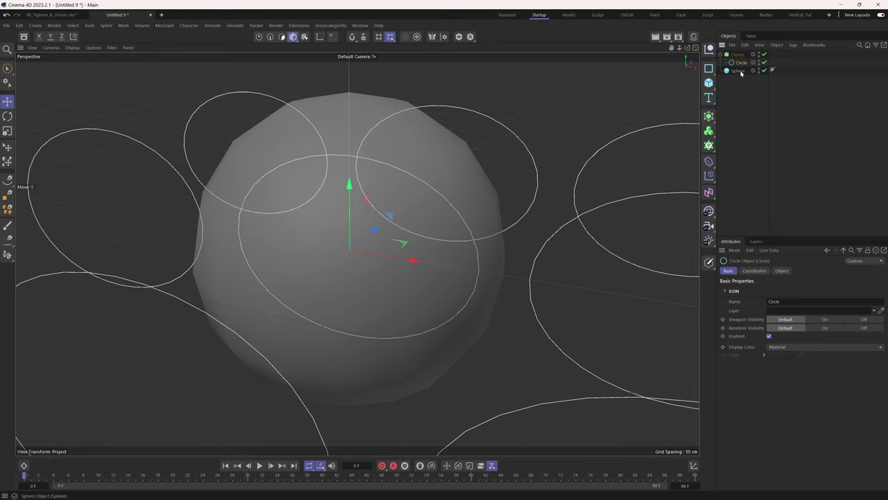
Set the Cloner to Object mode and assign the Sphere as the object to clone onto
left_click(738, 71)
left_click(737, 54)
left_click(782, 270)
left_click(825, 289)
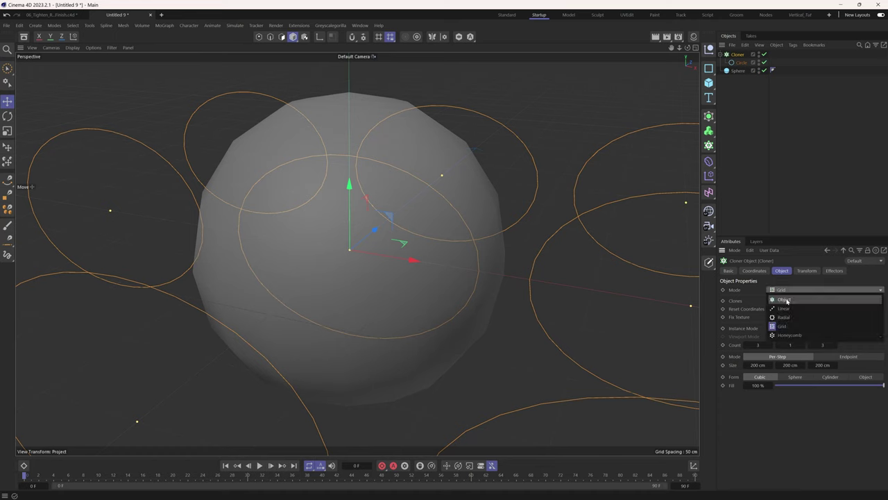
left_click(786, 300)
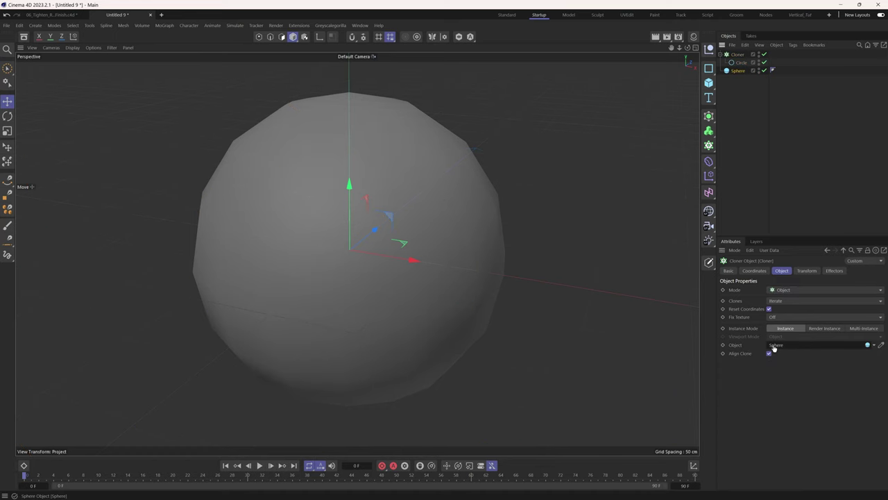
left_click_drag(773, 349, 775, 350)
left_click_drag(426, 250, 517, 231, "alt")
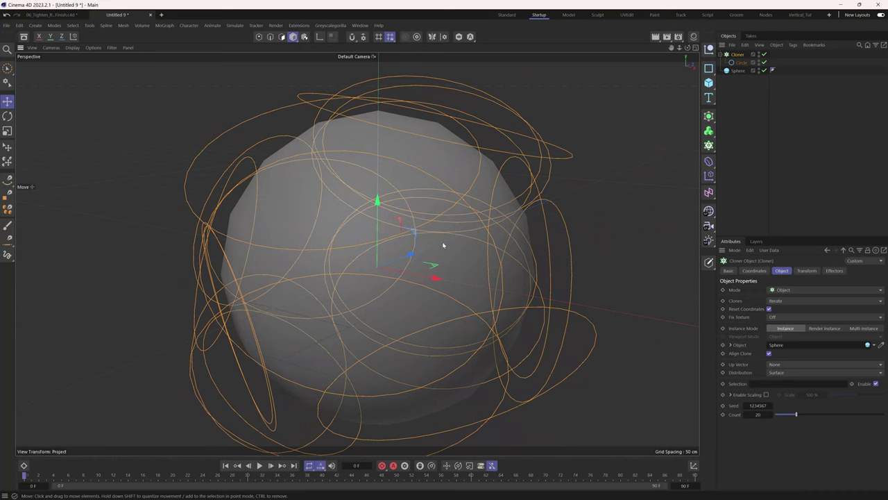
Set the Cloner's Up Vector to +X and reduce the clone count to 13
left_click(791, 365)
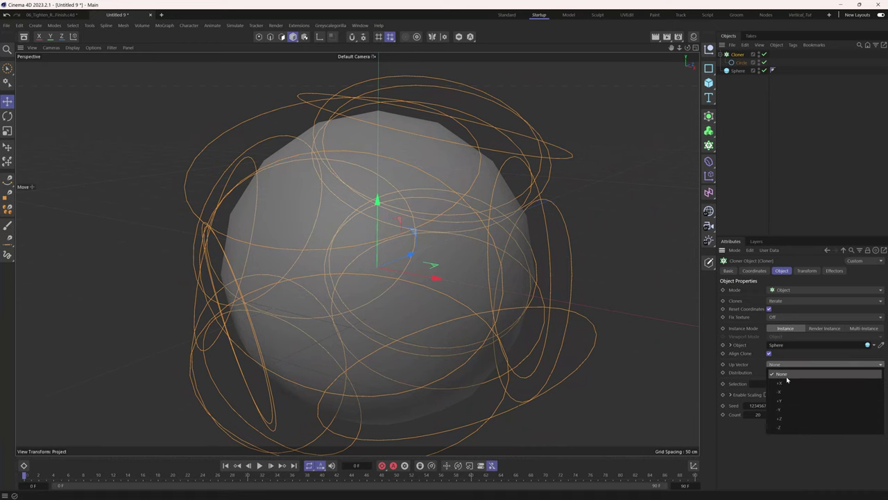
left_click(786, 383)
mouse_move(485, 250)
left_mouse_down("alt")
mouse_move(439, 248)
mouse_move(481, 249)
mouse_move(454, 256)
mouse_move(484, 263)
left_mouse_up("alt")
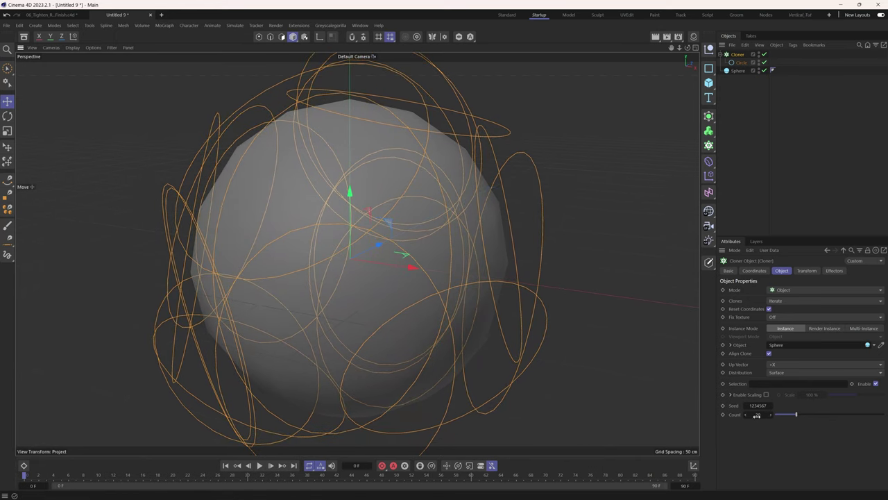
left_click_drag(755, 416, 749, 414)
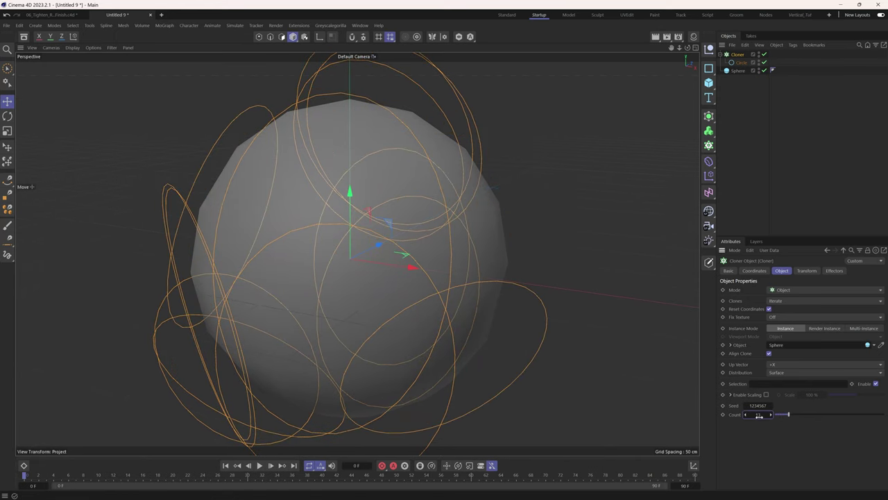
left_click_drag(376, 287, 480, 277, "alt")
Offset the clones inward by setting the Cloner's transform P.Z to -145 cm
left_click(806, 270)
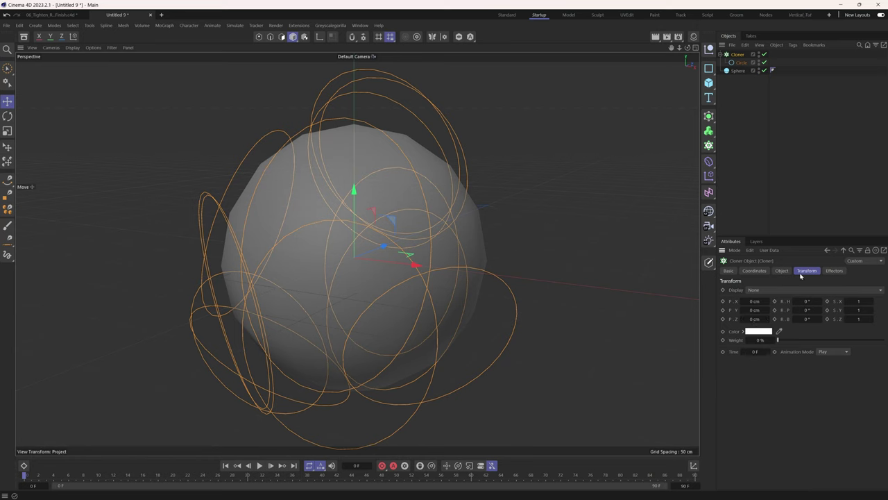
left_click_drag(750, 320, 695, 327)
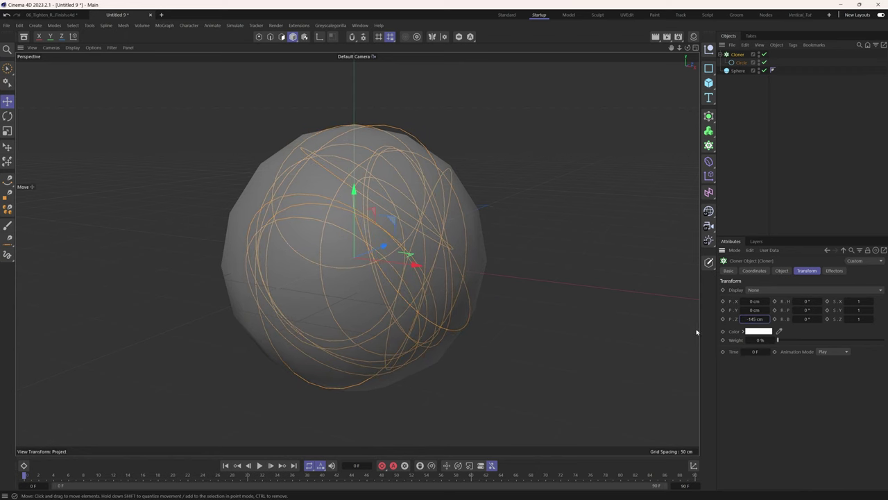
left_click_drag(411, 311, 340, 315, "alt")
left_click_drag(360, 219, 278, 240, "alt")
left_click_drag(375, 333, 333, 319, "alt")
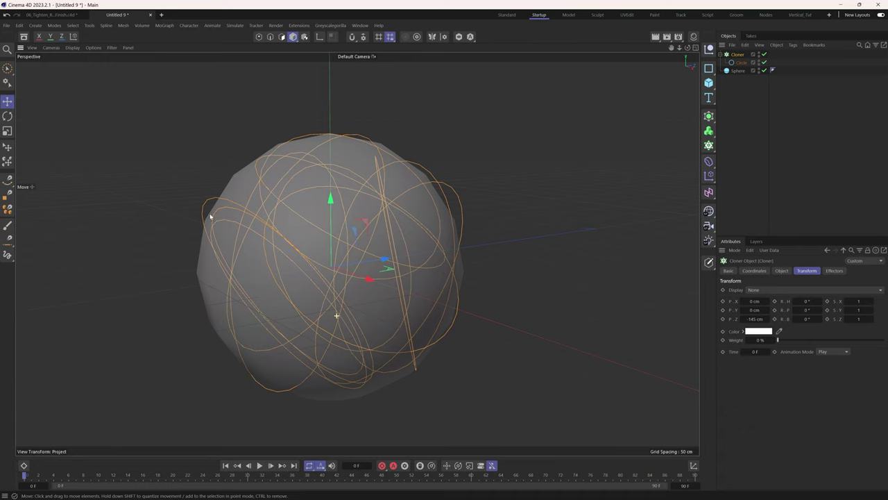
left_click_drag(210, 217, 232, 188, "alt")
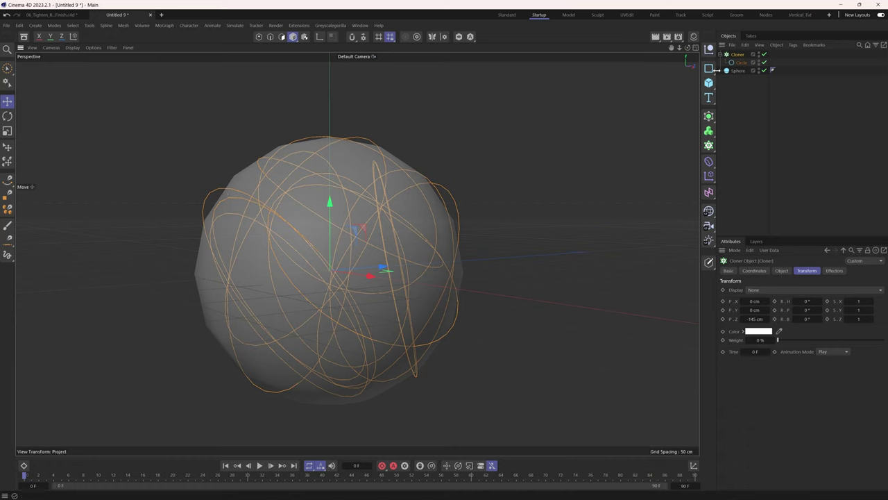
Vary the clone distribution by changing the Cloner's seed to 1234591
left_click(781, 270)
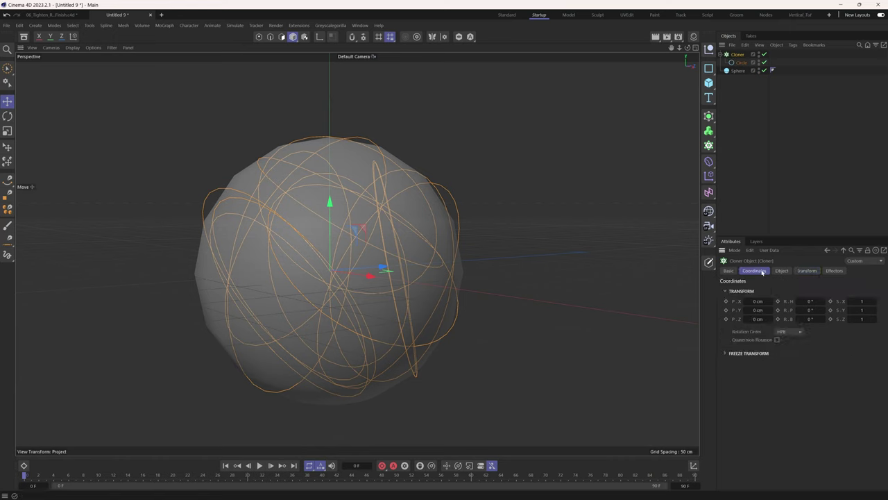
left_click_drag(762, 406, 770, 408)
left_click(772, 406)
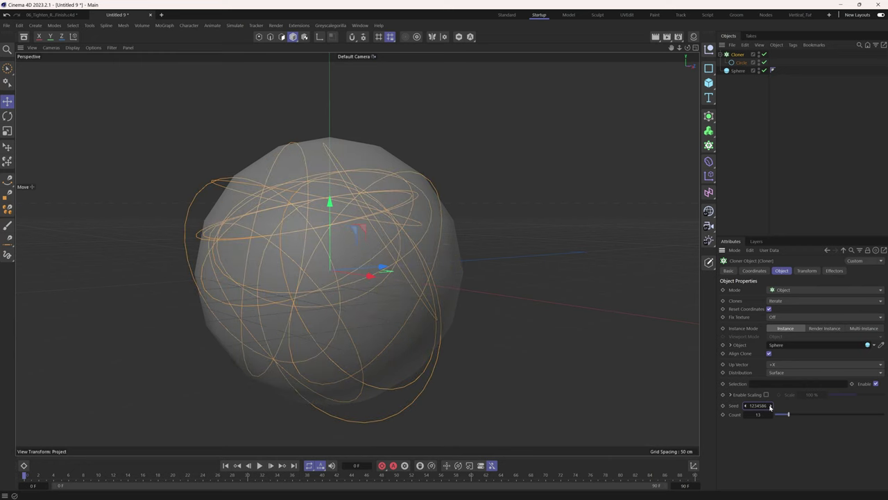
left_click(772, 406)
left_click(770, 406)
left_click(771, 405)
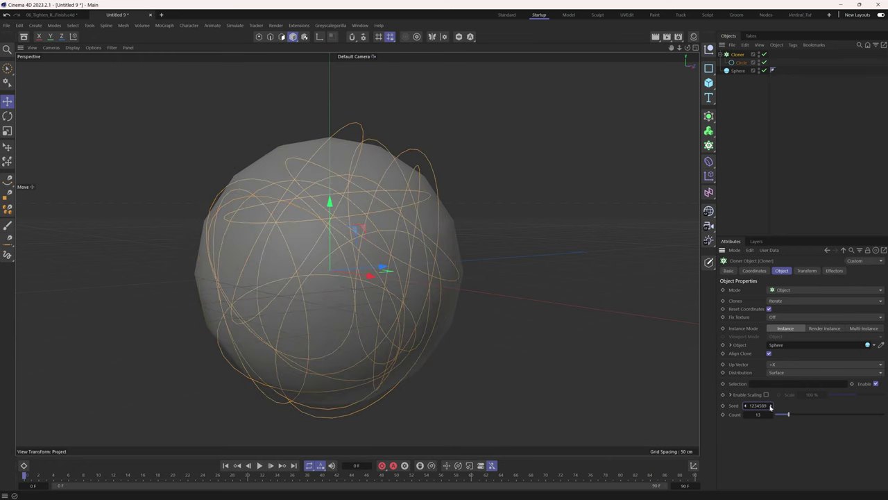
left_click(771, 405)
left_click(771, 405)
mouse_move(349, 288)
left_mouse_down("alt")
mouse_move(299, 301)
mouse_move(368, 295)
mouse_move(353, 307)
left_mouse_up("alt")
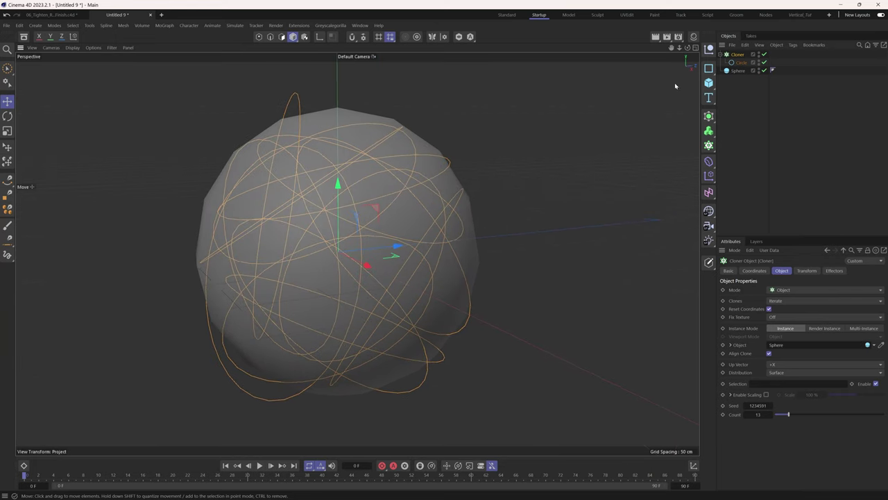
Add a Rope simulation tag to the Cloner, play the simulation and return to the start frame
right_click(734, 56)
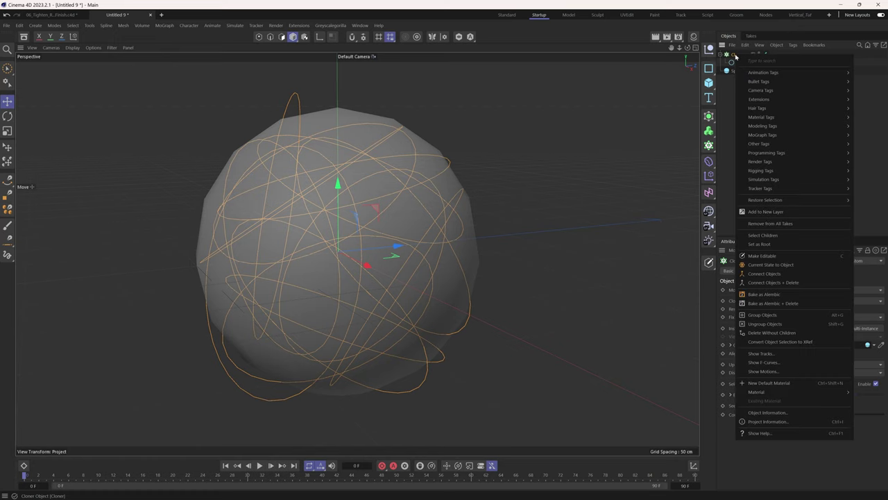
mouse_move(778, 179)
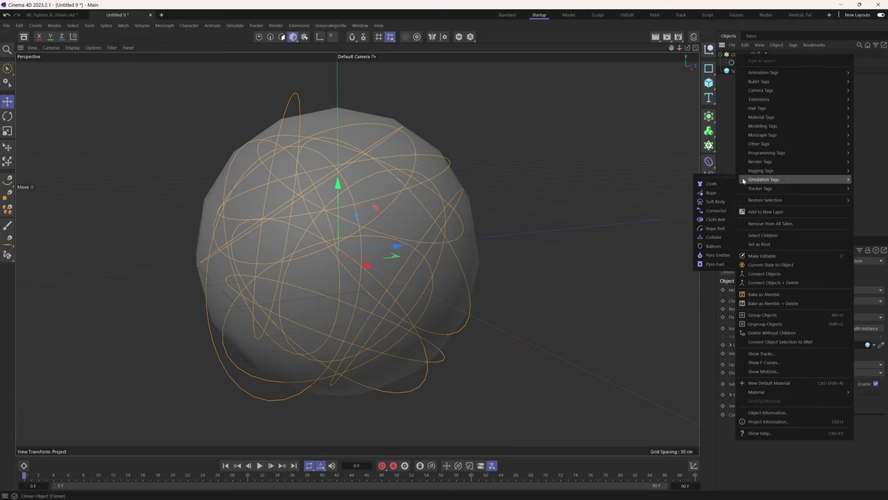
left_click(713, 193)
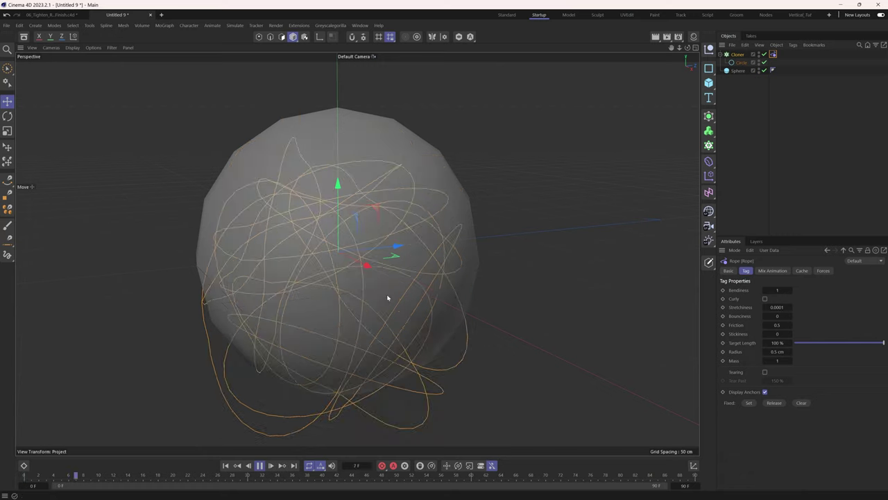
left_click(260, 466)
left_click(225, 466)
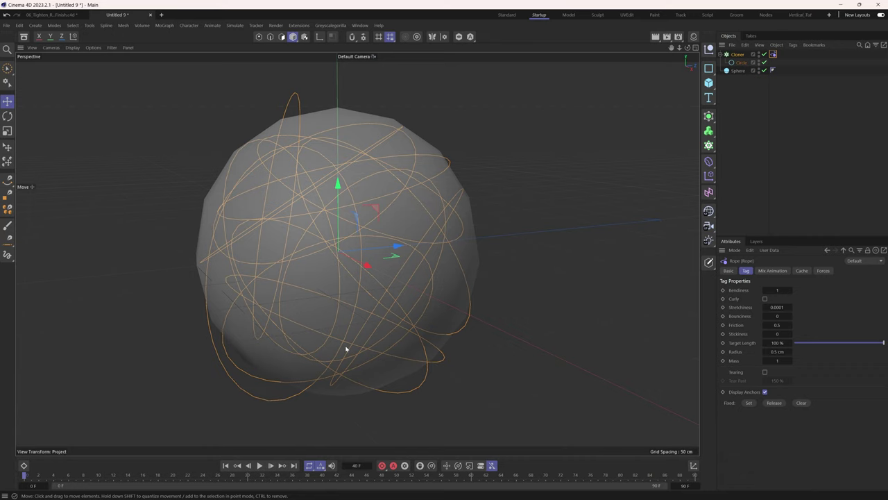
Set the project's simulation scene gravity to 0 cm and play the simulation
key("ctrl+d")
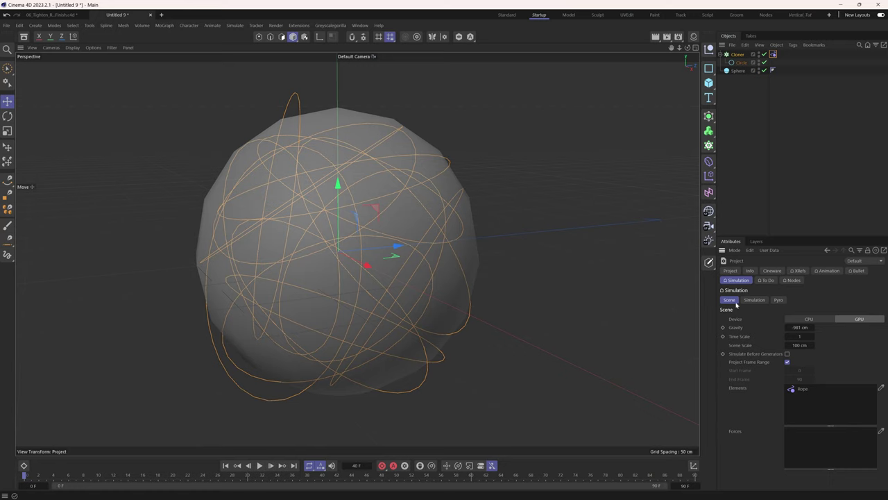
left_click(791, 326)
type("0")
left_click(259, 465)
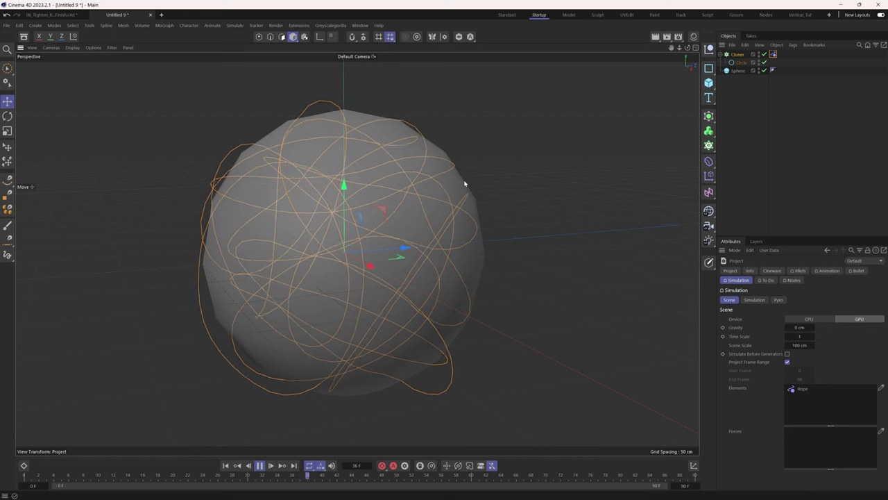
Try a Target Length of 47 % on the Cloner's Rope tag during playback, and return to the start frame
left_click(773, 55)
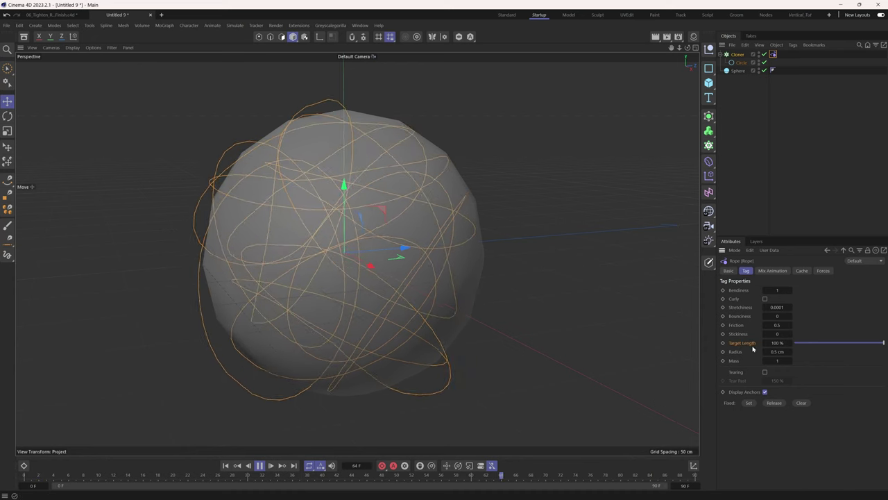
left_click(834, 343)
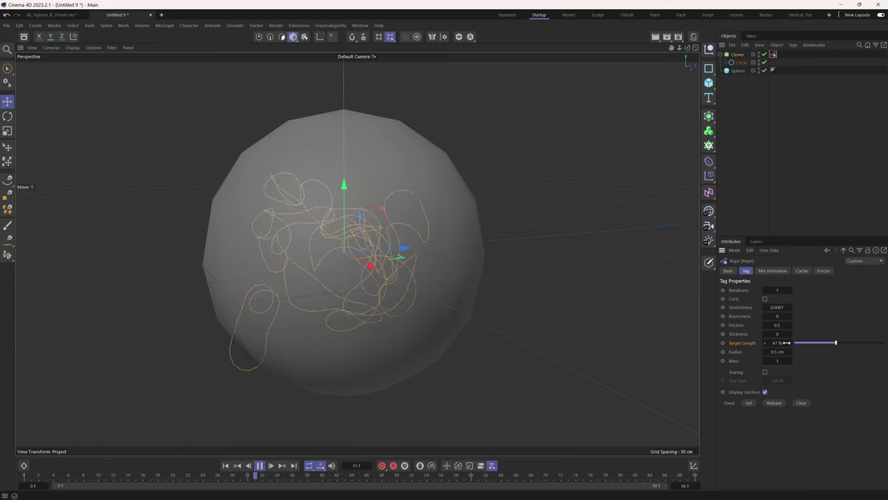
key("F8")
key("shift+f")
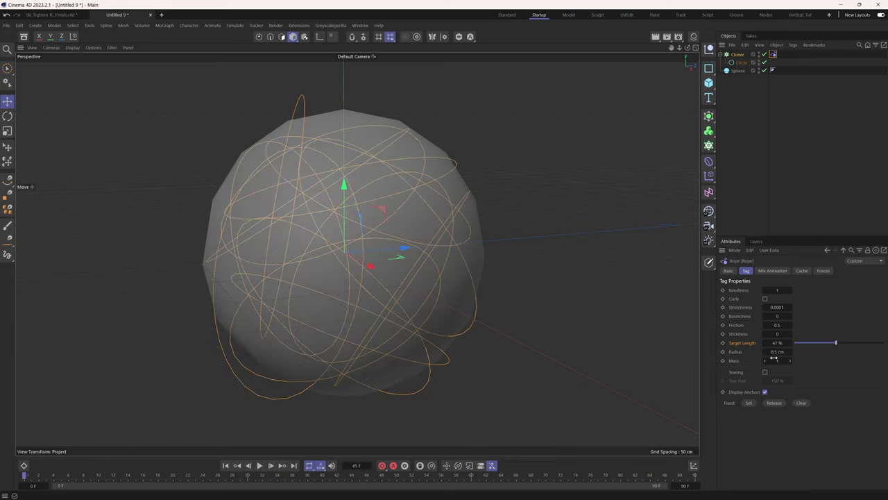
Keyframe the Rope tag's Target Length at 100 % on frame 0 and at a clearly shorter length on frame 10
right_click(791, 344)
left_click(722, 342)
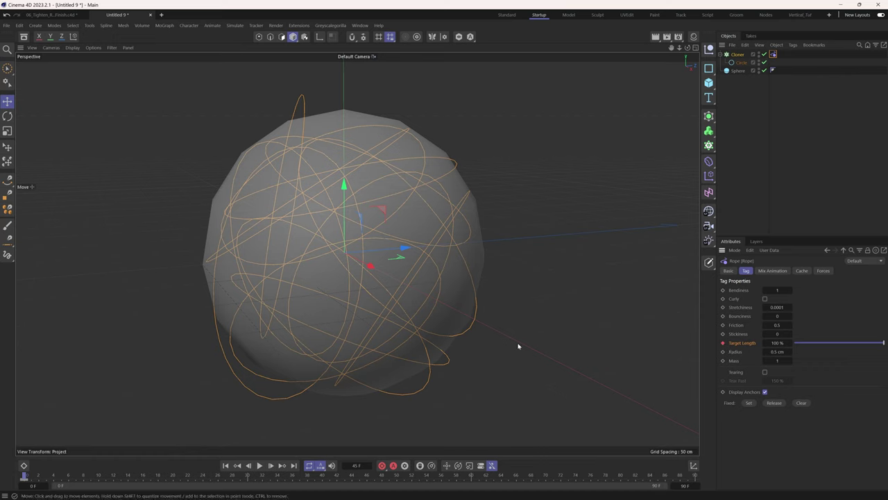
left_click(96, 476)
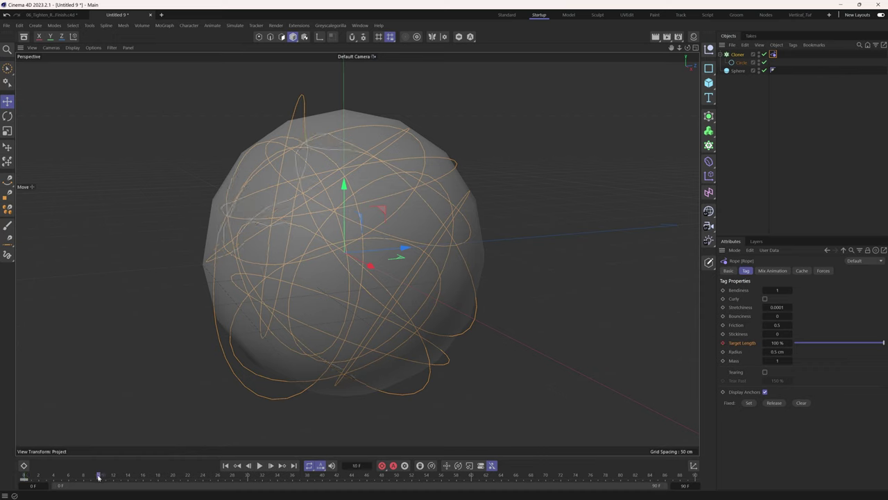
left_click_drag(811, 343, 838, 343)
left_click(722, 343)
Play the Target Length animation from the start frame to check the rope tightening, and rewind
left_click(225, 465)
left_click(259, 466)
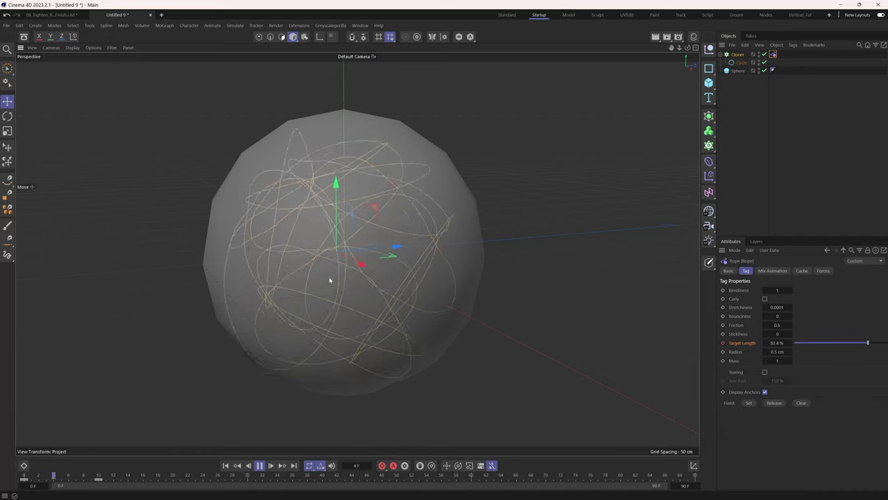
key("F8")
left_click(225, 465)
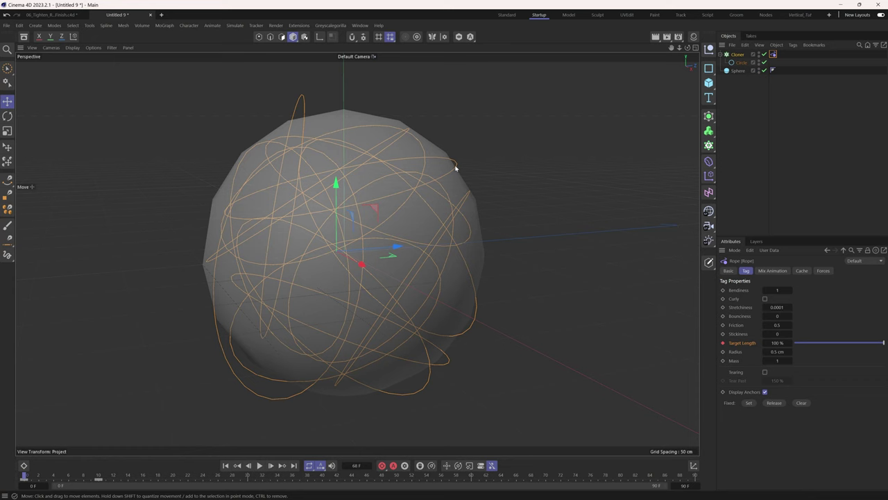
Add a Connector simulation tag and a Cloth simulation tag to the sphere
left_click(754, 70)
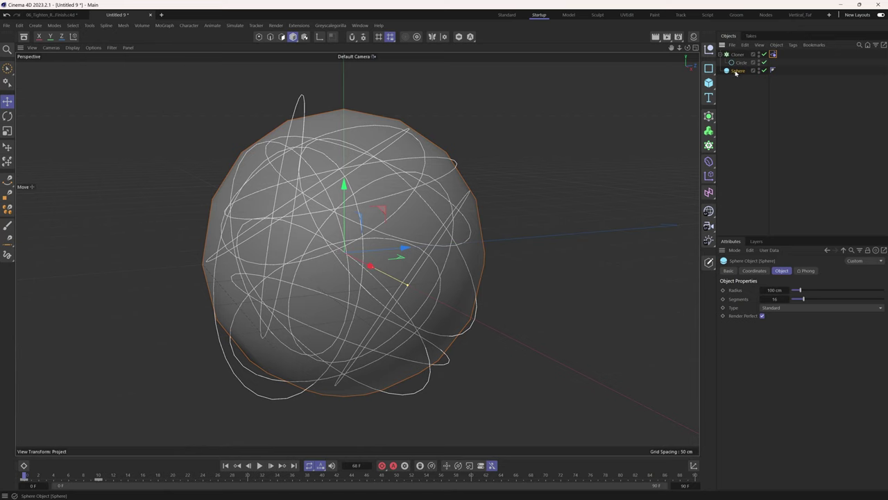
right_click(735, 72)
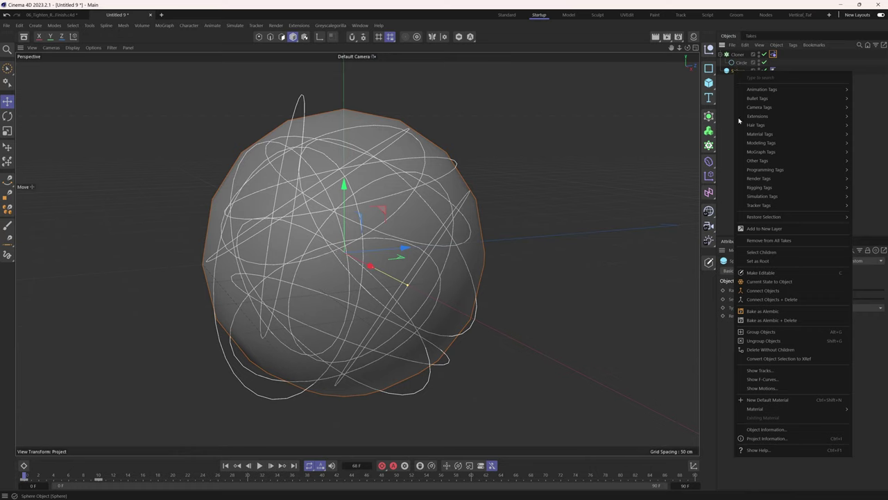
mouse_move(762, 196)
left_click(712, 229)
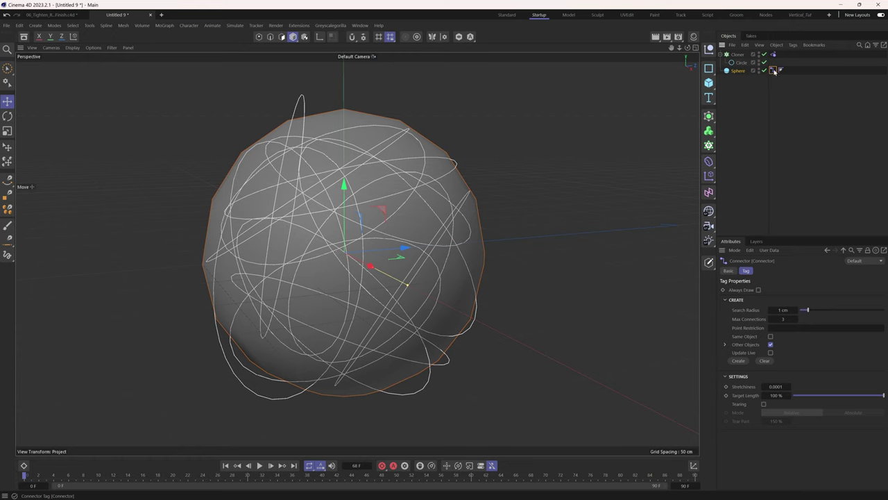
right_click(737, 72)
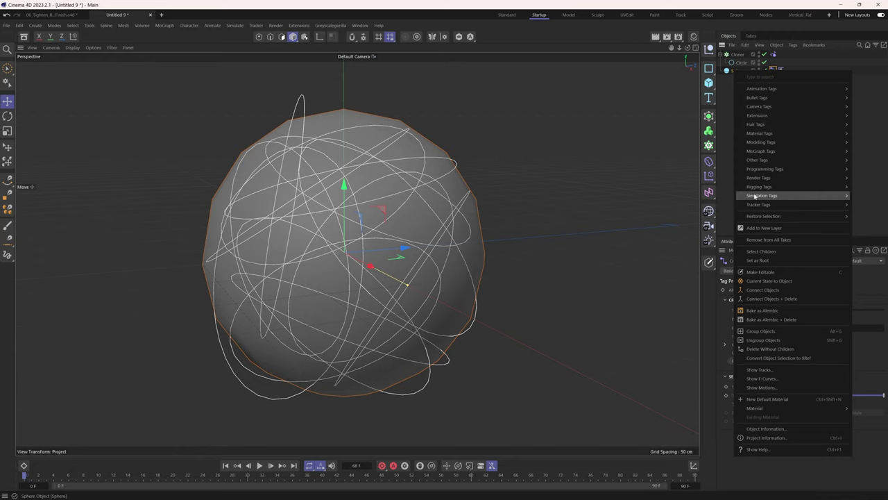
mouse_move(755, 196)
left_click(715, 200)
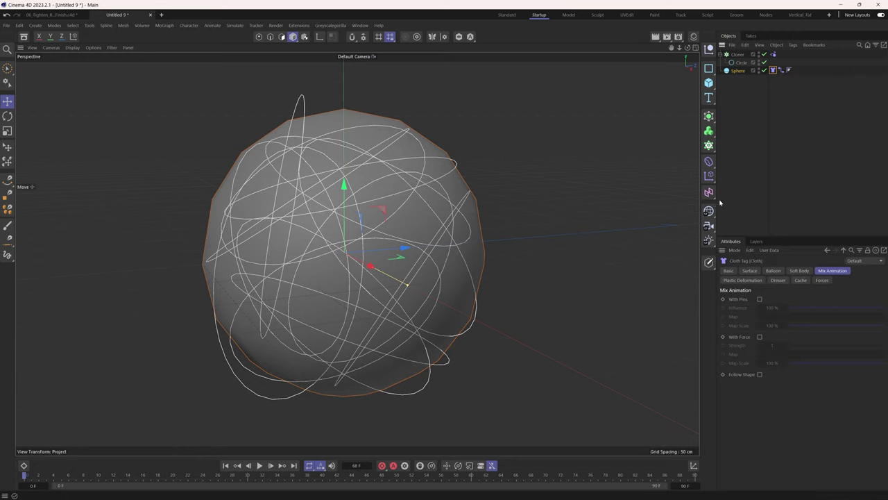
Enable Update Live on the sphere's Connector tag and raise its Search Radius to 7.73 cm
left_click(781, 71)
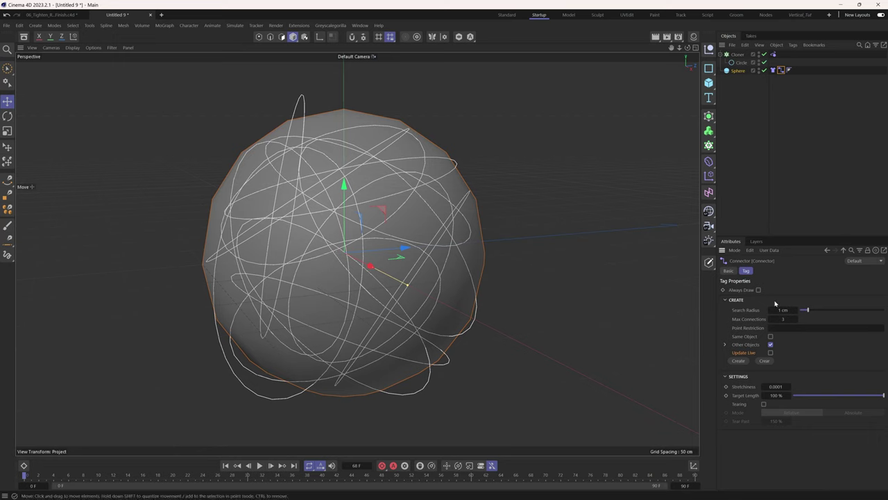
left_click(770, 352)
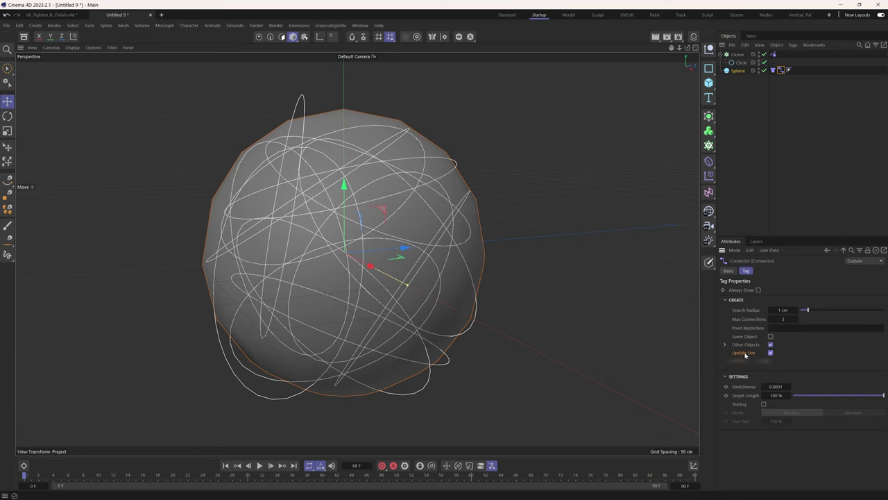
left_click_drag(813, 312, 864, 310)
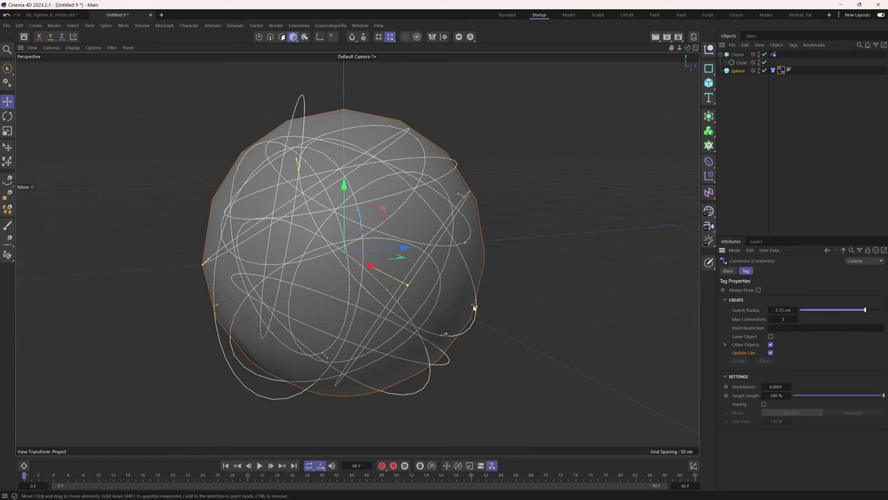
Display the scene in Gouraud Shading (Lines) and examine a connection between a rope and the sphere's edge up close
scroll(486, 305, "up", 8)
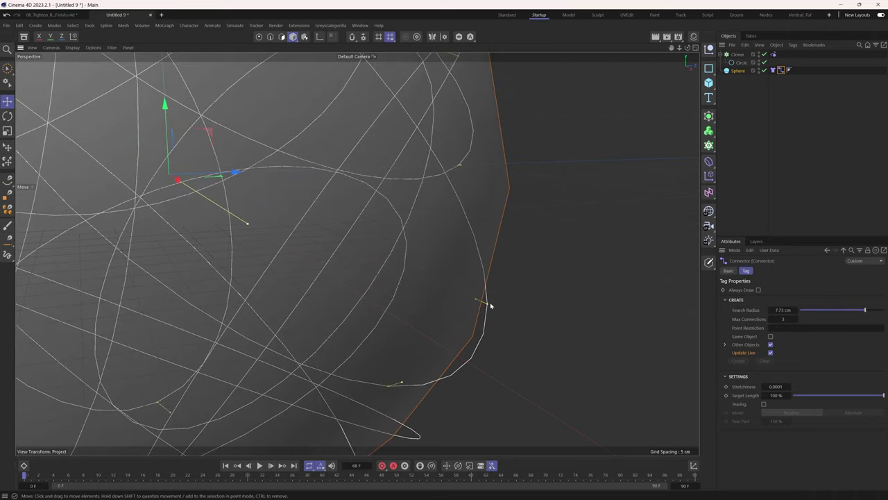
scroll(476, 302, "up", 5)
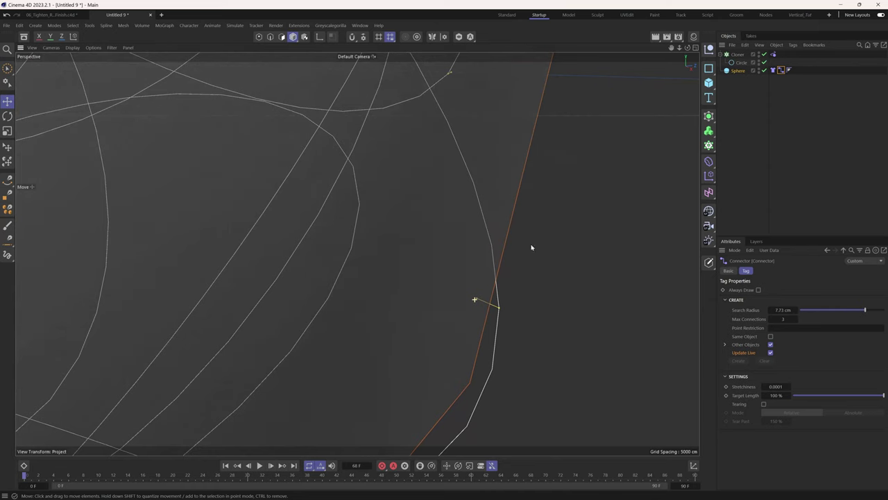
left_click(73, 47)
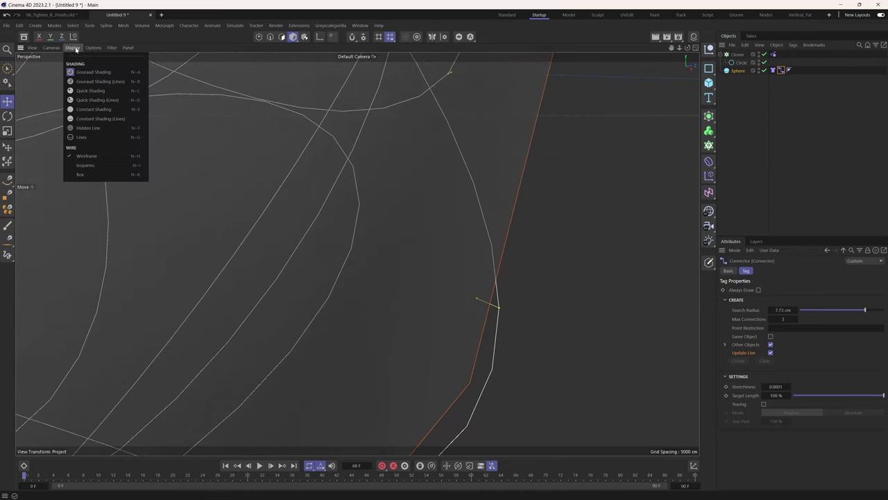
left_click(90, 81)
left_click_drag(481, 305, 453, 294, "alt")
scroll(453, 294, "up", 3)
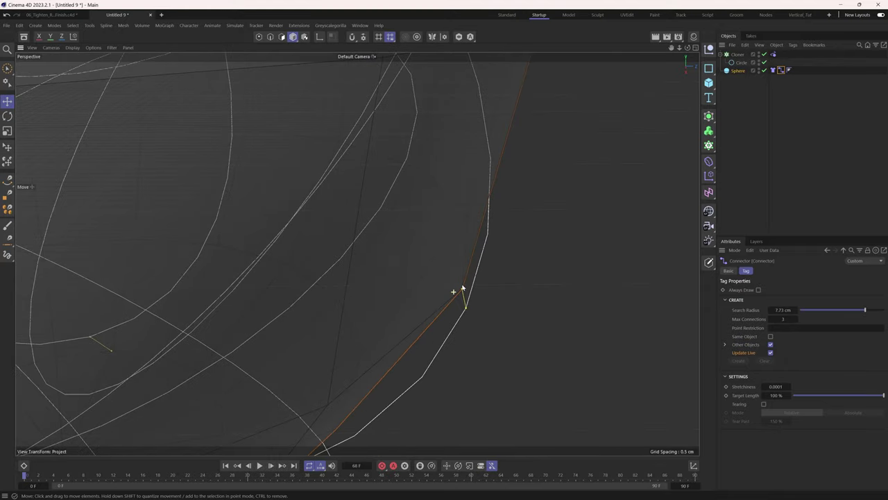
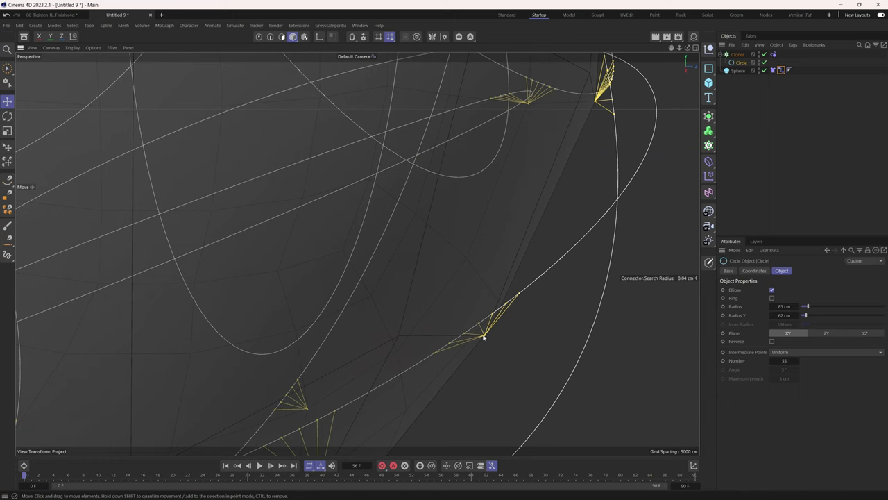
Replay the simulation from the start frame and examine how the connected ropes tighten on the sphere, up close and as a whole
key("h")
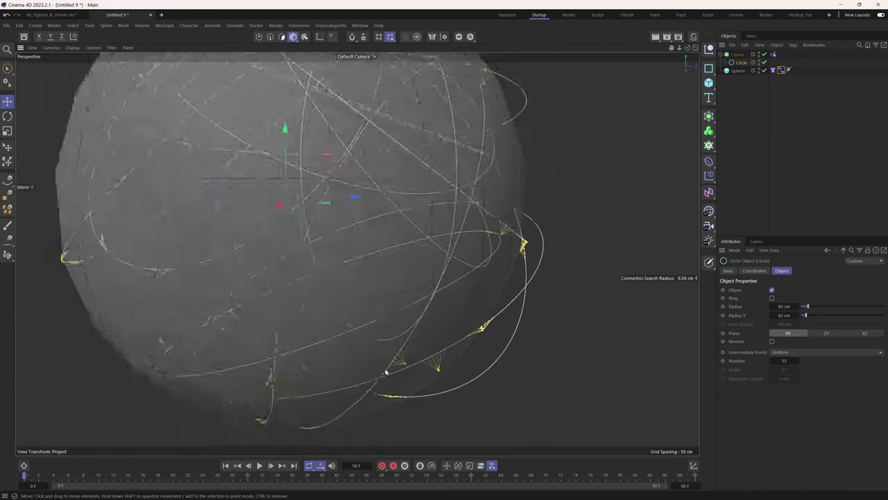
left_click(225, 465)
left_click(260, 466)
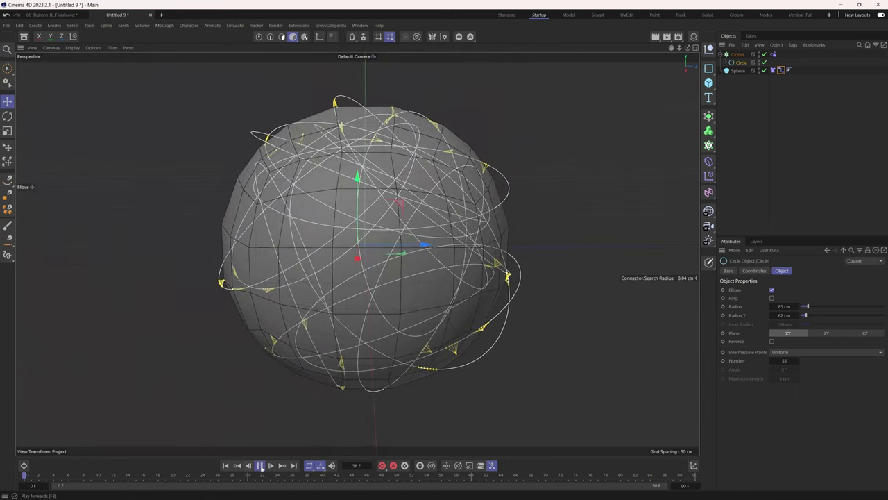
left_click(743, 183)
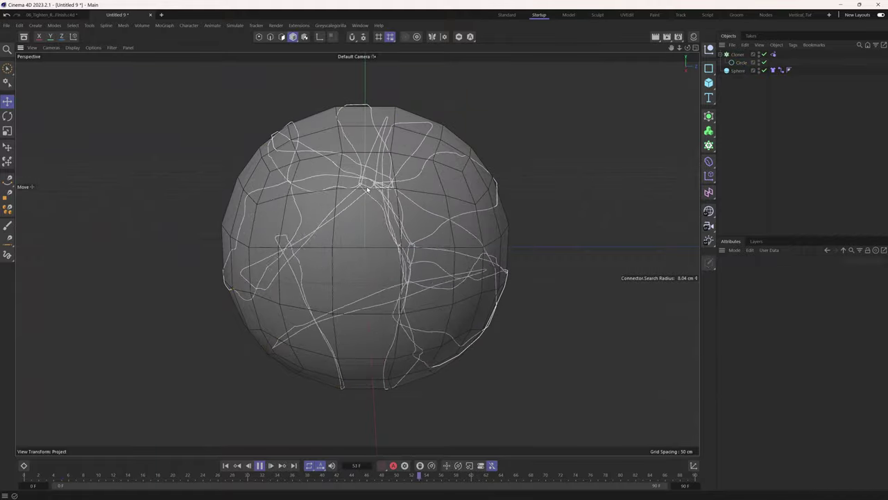
scroll(430, 163, "up", 5)
right_click_drag(467, 155, 474, 153, "alt")
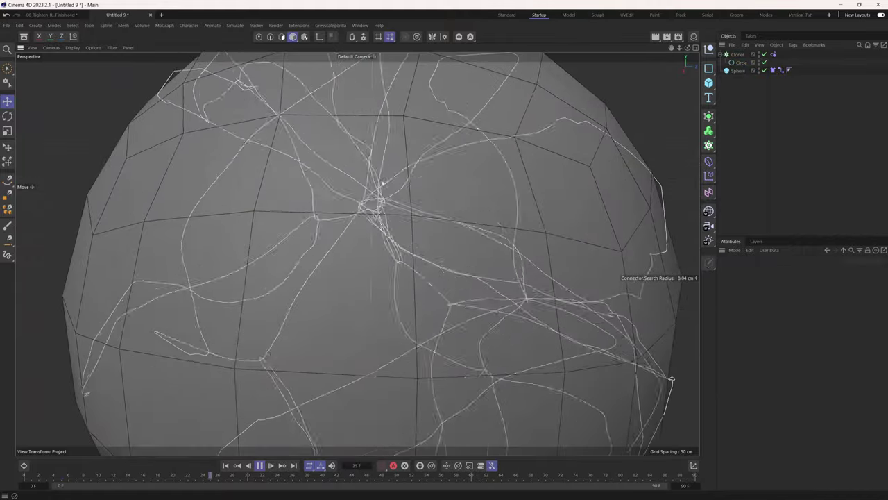
left_click_drag(382, 184, 414, 192, "alt")
right_click_drag(415, 191, 366, 224, "alt")
scroll(365, 224, "down", 2)
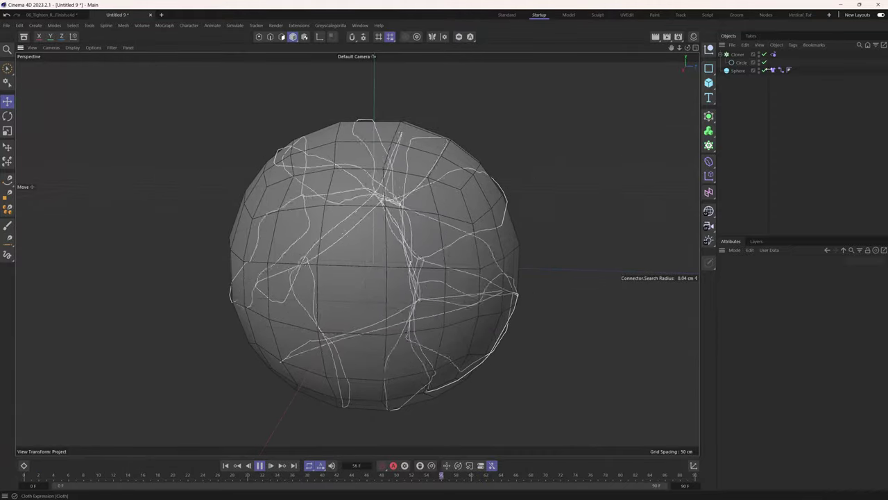
Hide the sphere in the viewport, check the tightening ropes on their own, and return to the start frame
left_click(754, 68)
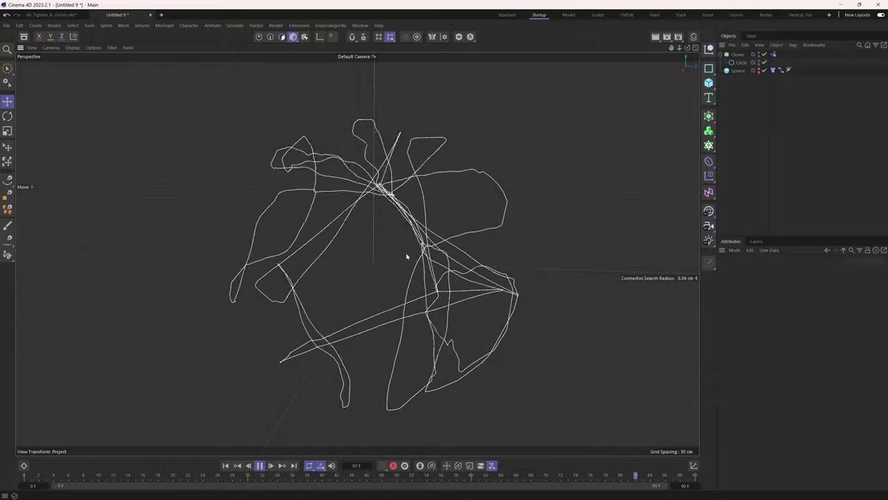
middle_click_drag(407, 268, 391, 269, "alt")
key("F8")
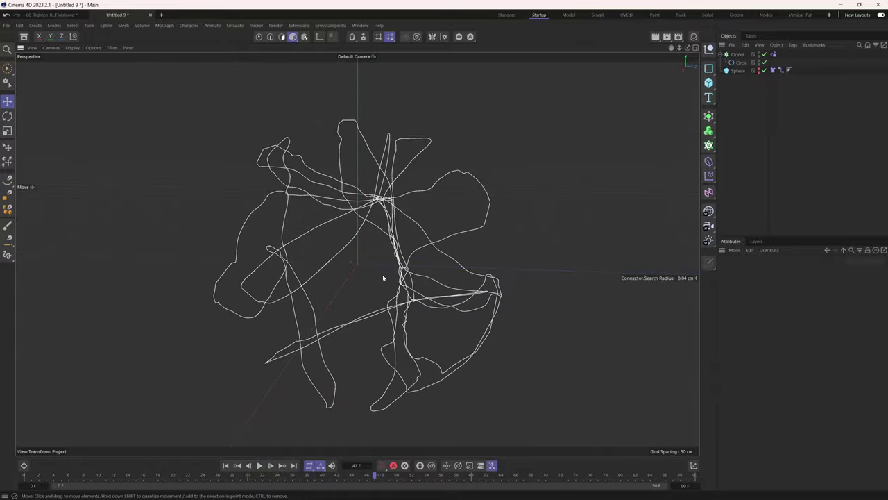
left_click(225, 465)
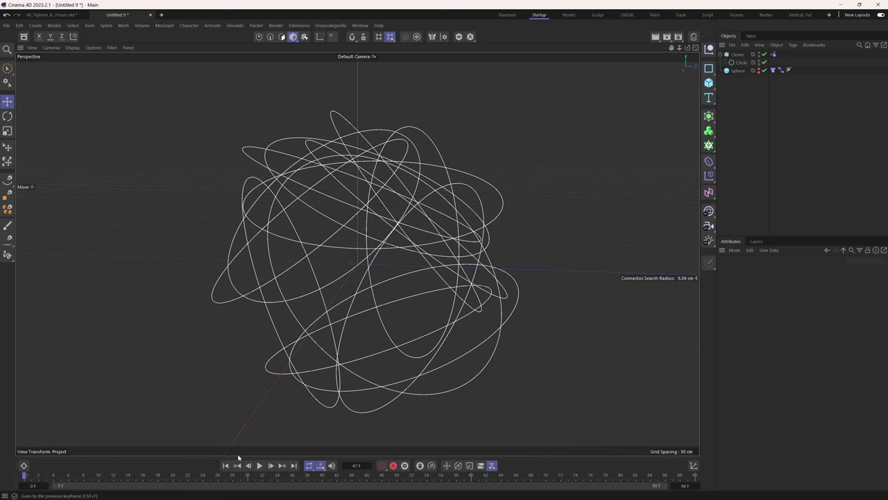
Set the Rope tag's Friction to 5 and play the simulation to check how the ropes slide against each other
left_click(775, 54)
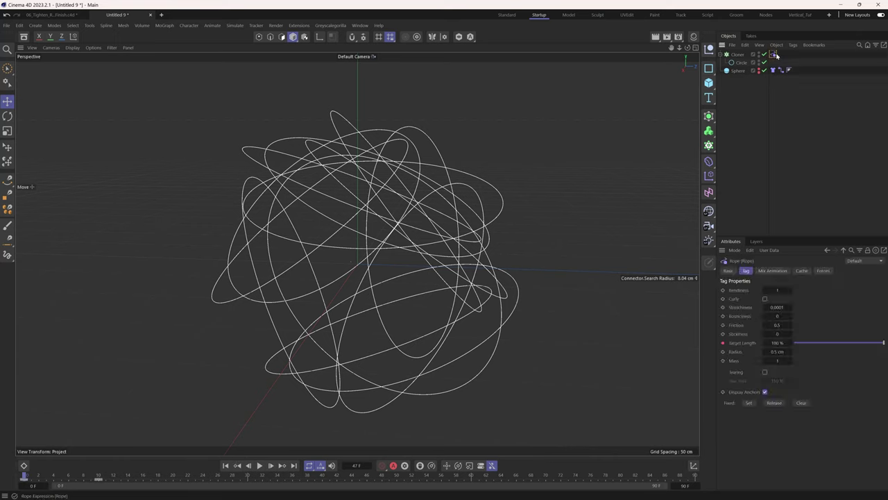
double_click(775, 324)
key("Return")
left_click(260, 465)
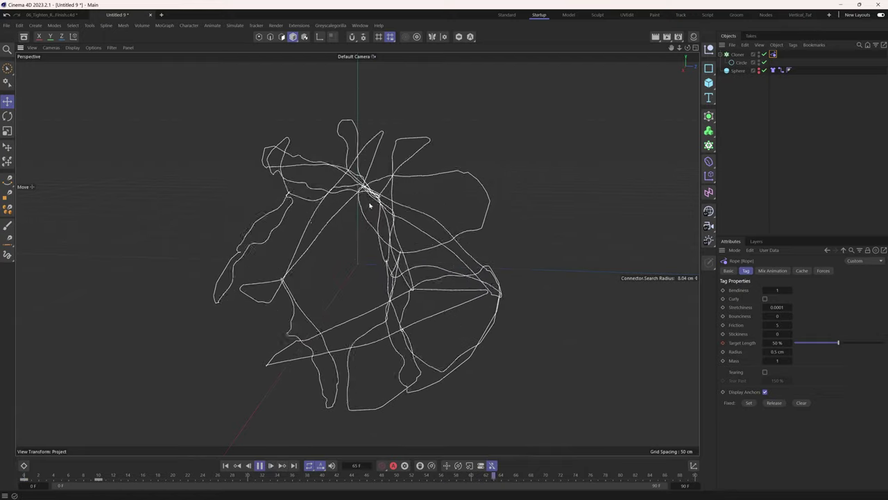
right_click_drag(368, 203, 429, 195, "alt")
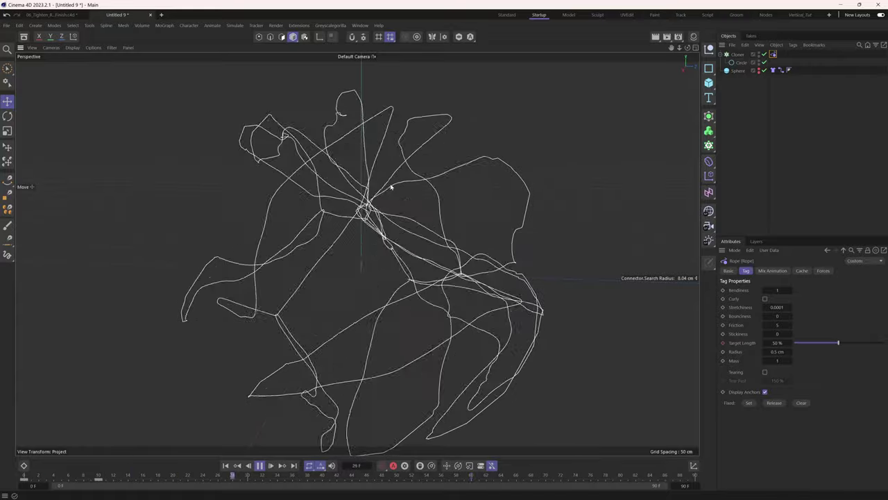
key("F8")
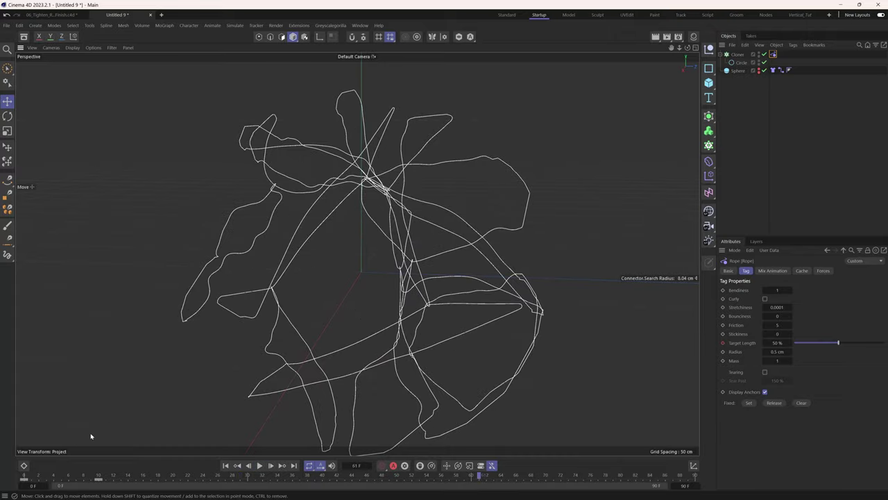
In the Dope Sheet, set the Target Length key at frame 10 to 30 %
left_click(24, 466)
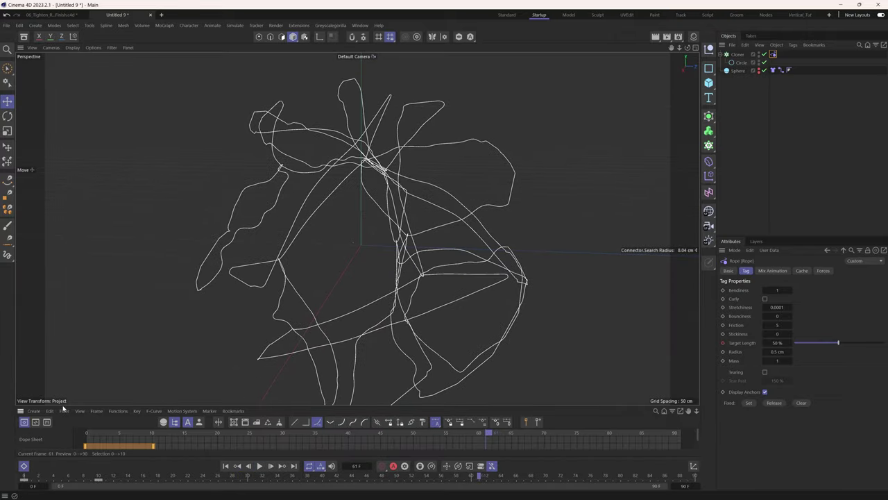
left_click_drag(62, 406, 66, 351)
left_click(24, 406)
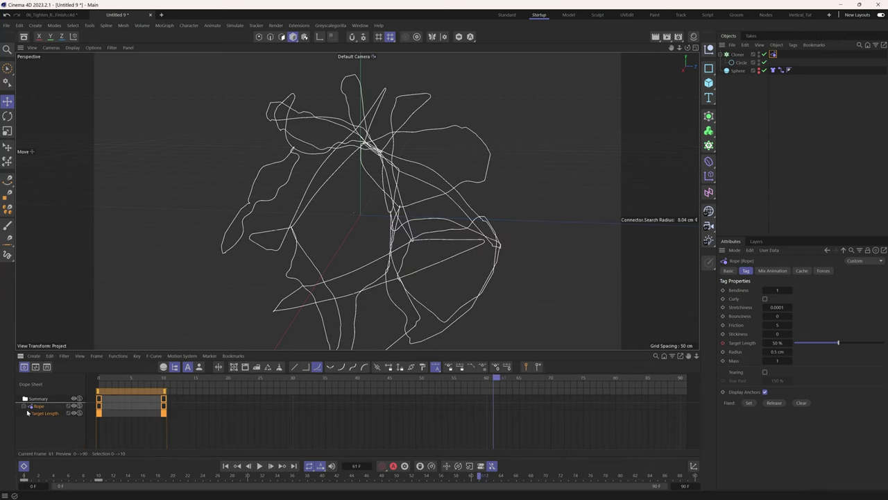
left_click(29, 414)
left_click(164, 412)
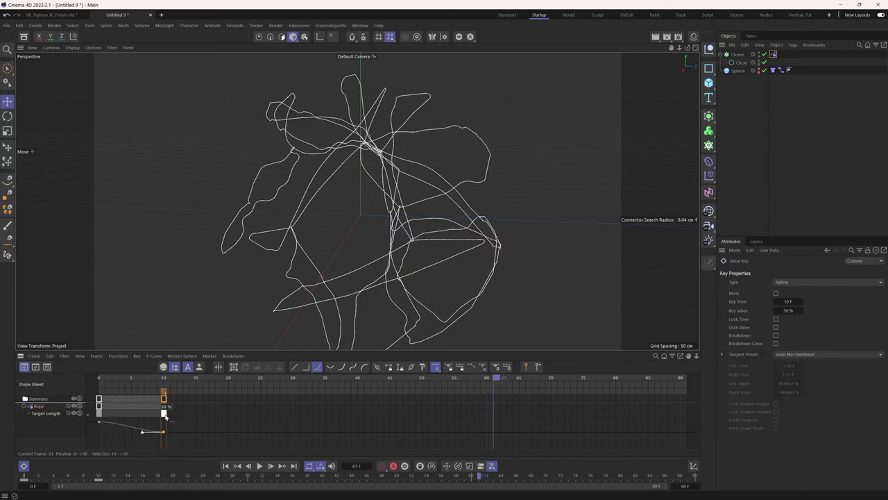
left_click(793, 310)
type("30")
key("Return")
Play the simulation to check the stronger tightening, close the Dope Sheet, and rewind to the start frame
key("F8")
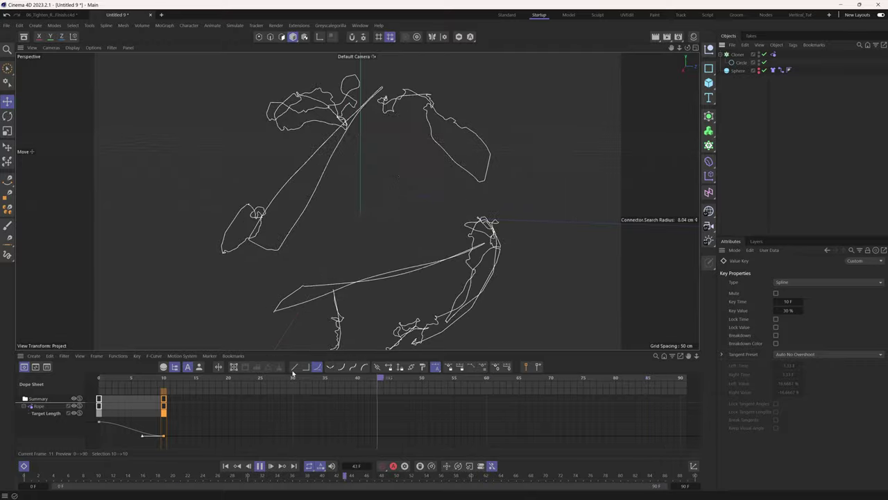
left_click(24, 466)
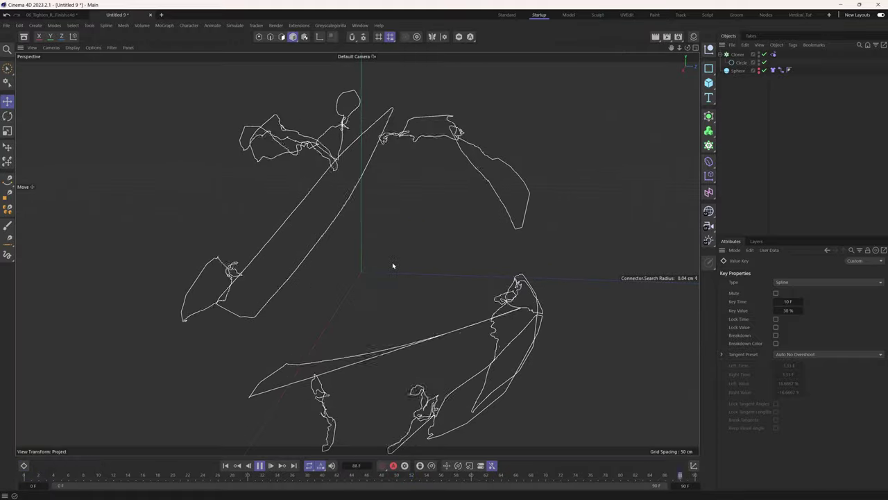
key("F8")
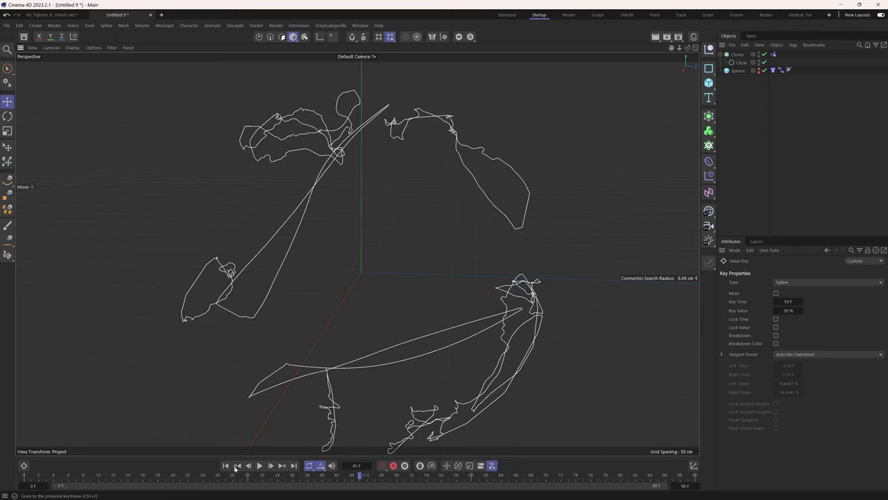
left_click(226, 466)
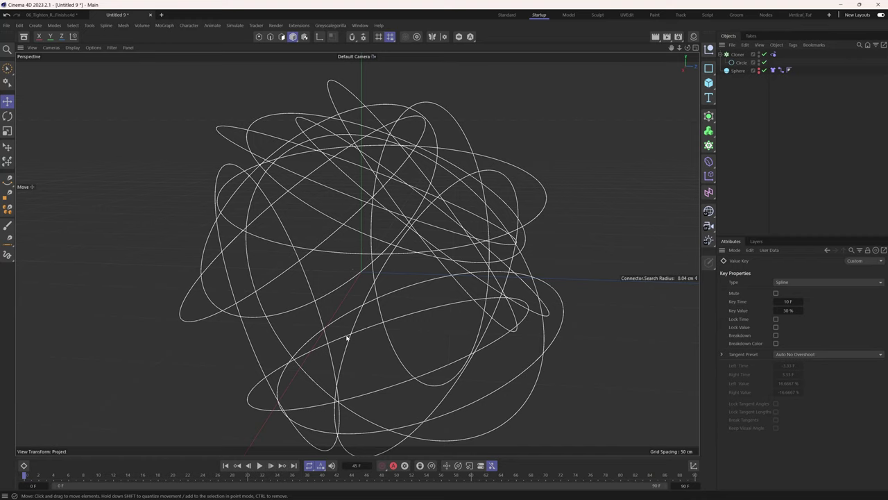
In the project's simulation settings, set Smoothing Iterations to 20, Damping to 100 %, collision Passes to 4 and Extra Iterations to 2
key("ctrl+d")
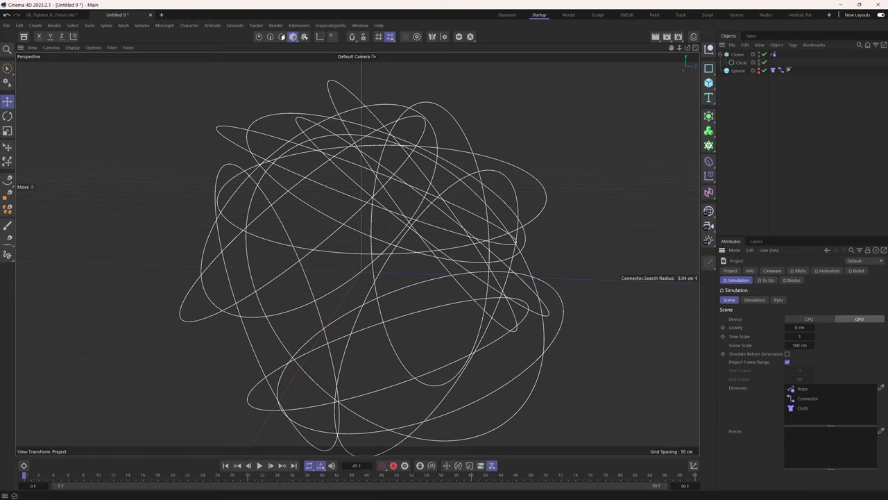
left_click(754, 299)
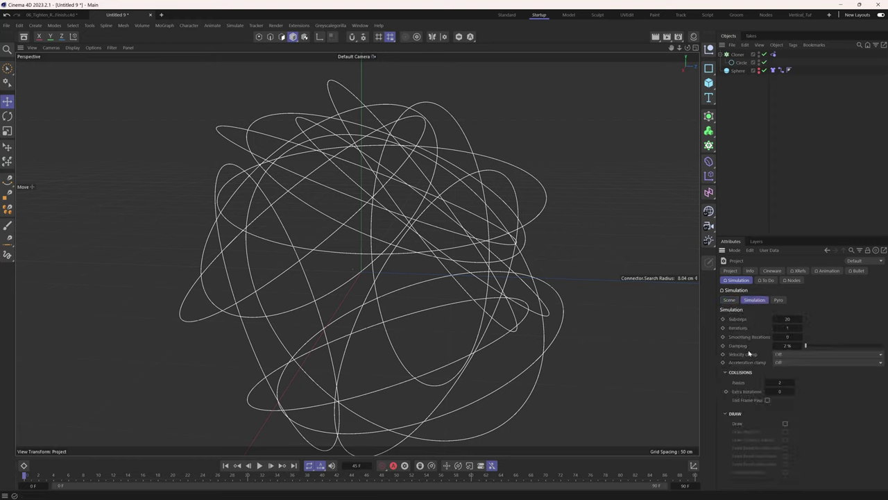
double_click(786, 337)
left_click(785, 345)
type("100")
key("Return")
left_click(782, 382)
left_click(782, 391)
Replay the simulation from the start frame and examine the rope crossings near the center from several angles
left_click(228, 468)
left_click(261, 467)
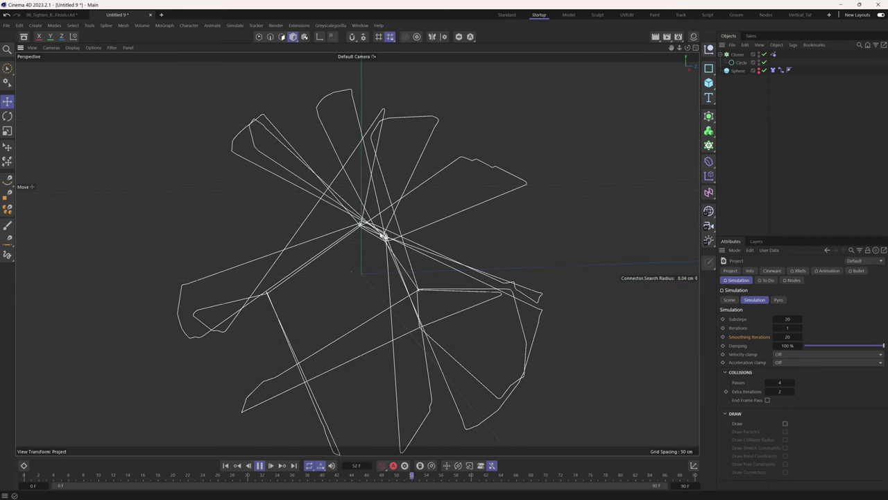
right_click_drag(382, 235, 535, 228, "alt")
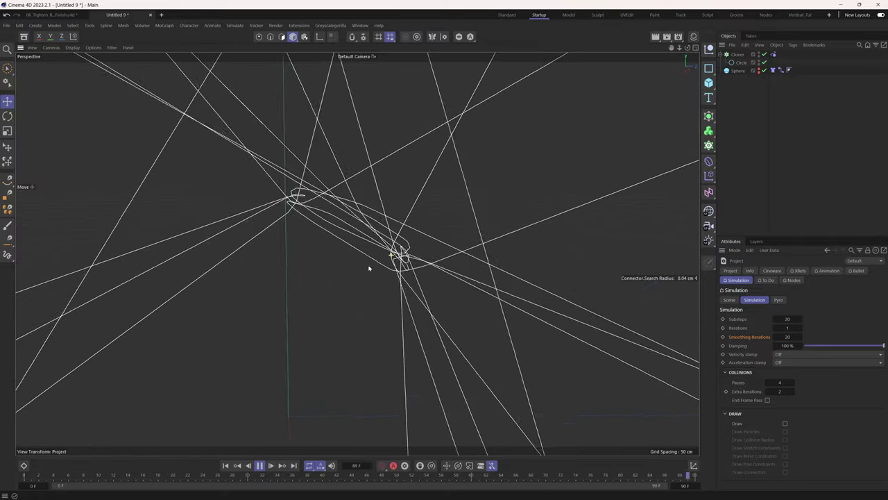
mouse_move(369, 267)
left_mouse_down("alt")
mouse_move(368, 281)
mouse_move(363, 273)
mouse_move(329, 284)
left_mouse_up("alt")
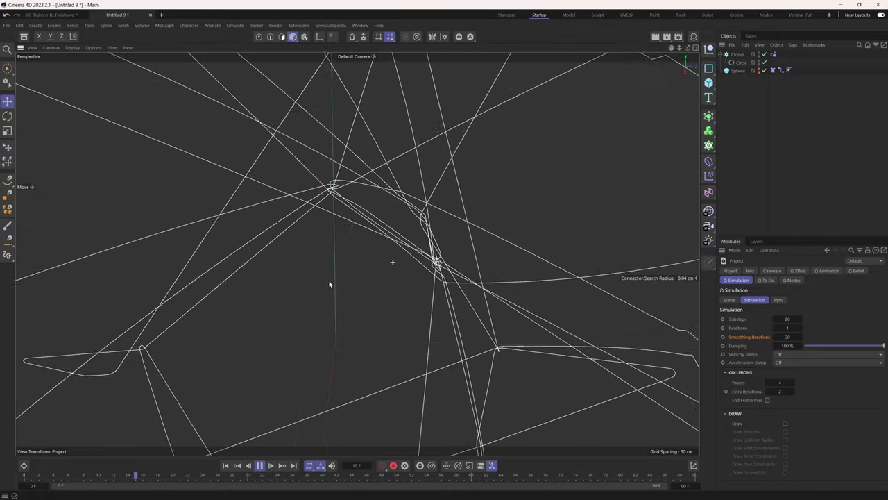
right_click_drag(329, 283, 295, 304, "alt")
left_click_drag(404, 253, 441, 229, "alt")
middle_click_drag(398, 258, 416, 248, "alt")
key("F8")
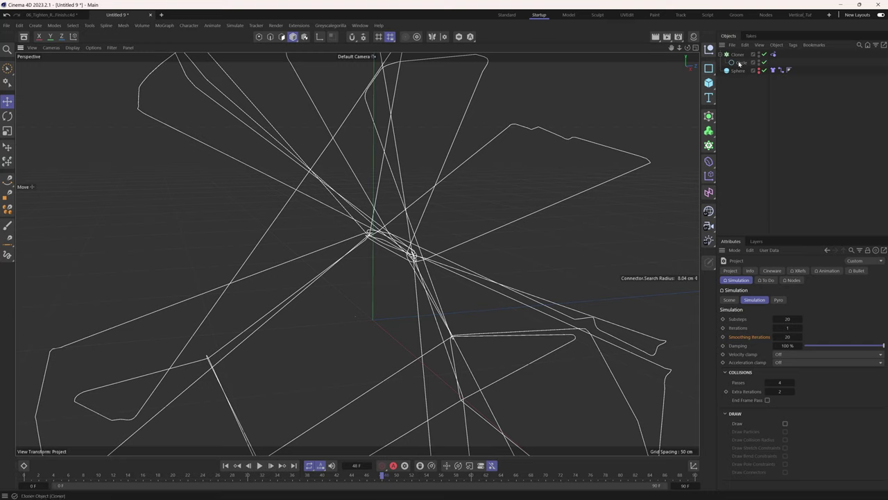
Add a Sweep object and an n-Side spline, and nest the n-Side profile and the Cloner inside the Sweep
left_click(708, 117)
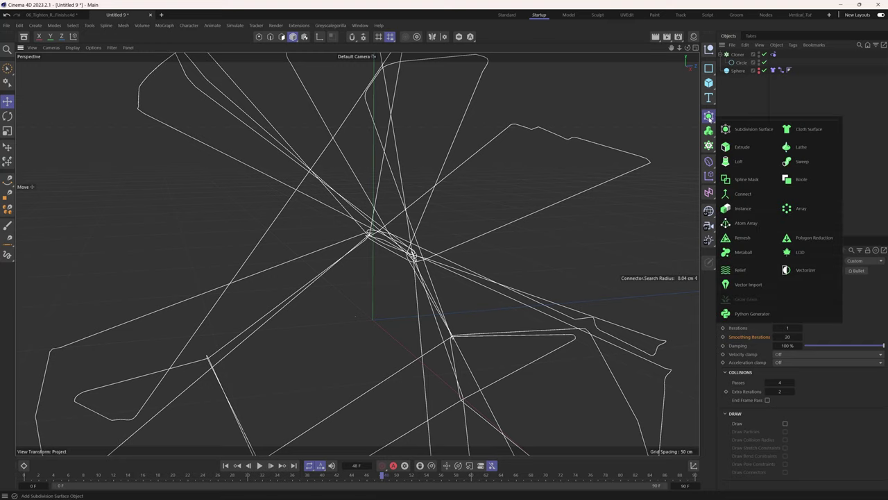
left_click(802, 162)
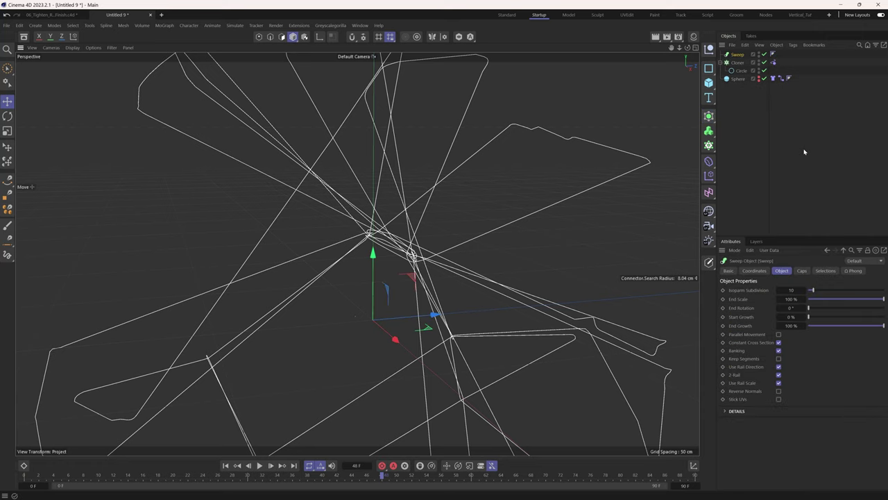
left_click(708, 68)
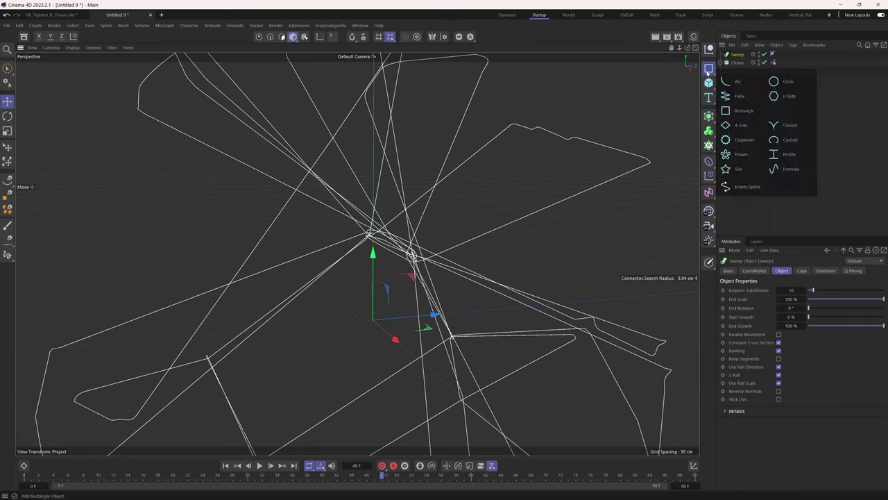
left_click(790, 99)
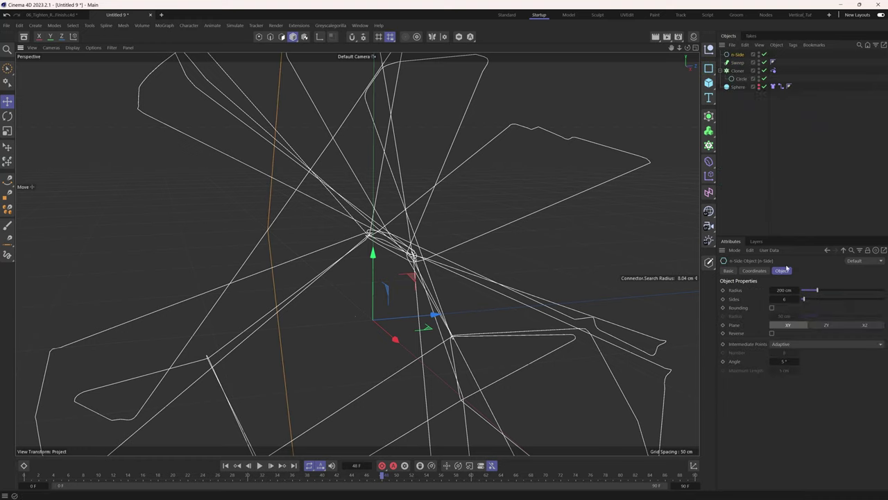
left_click_drag(738, 54, 744, 71)
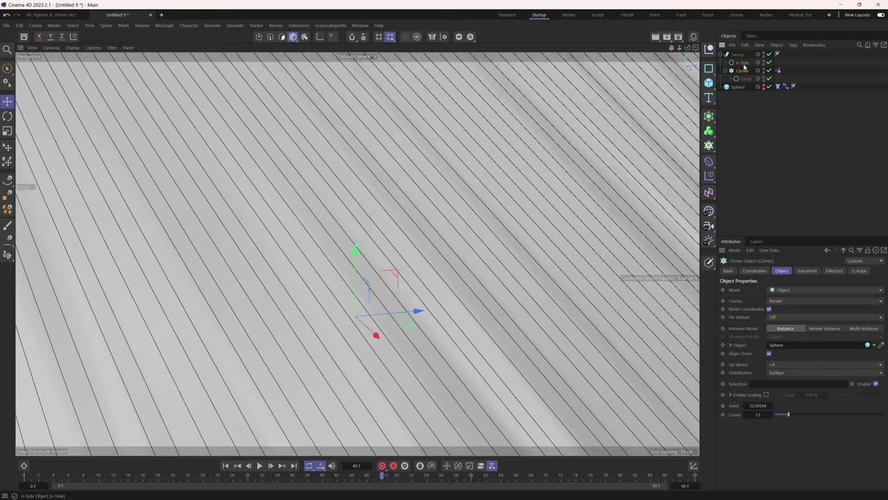
Set the n-Side profile's radius to 1 cm and inspect the swept rope geometry
left_click(743, 64)
left_click_drag(789, 290, 703, 298)
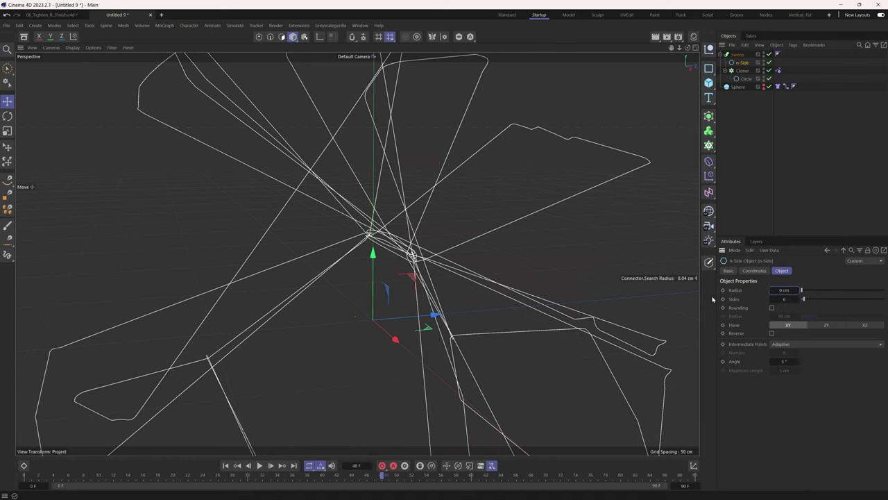
left_click(798, 290)
middle_click_drag(484, 363, 467, 279, "alt")
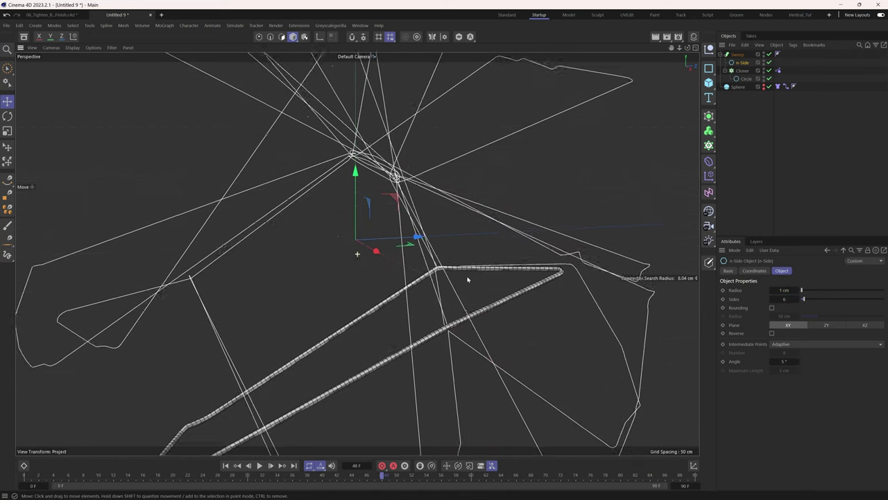
left_click_drag(467, 280, 443, 297, "alt")
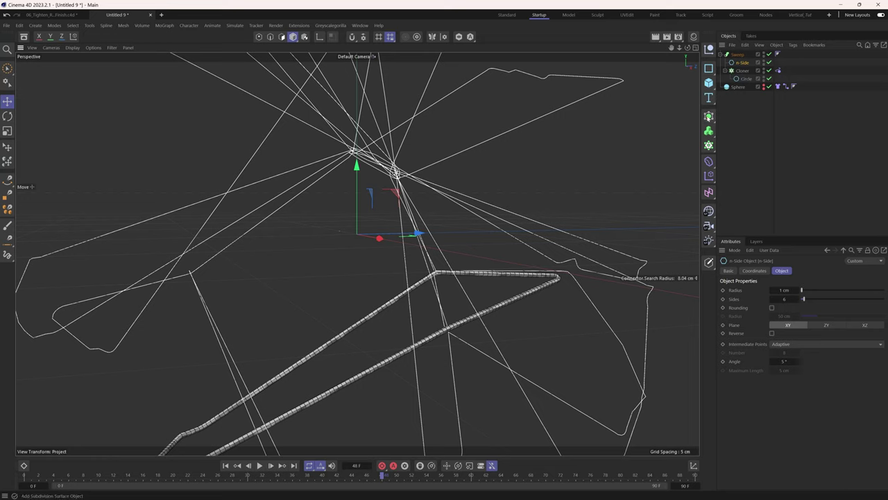
Add a Connect object inside the Sweep below the n-Side profile and nest the Cloner in it so every rope is swept
left_click(708, 116)
left_click(749, 197)
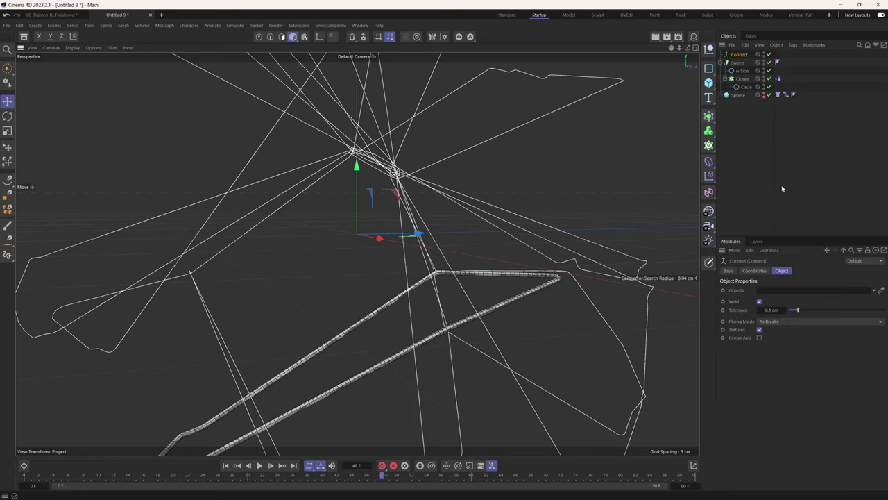
left_click_drag(739, 54, 740, 74)
left_click(742, 71)
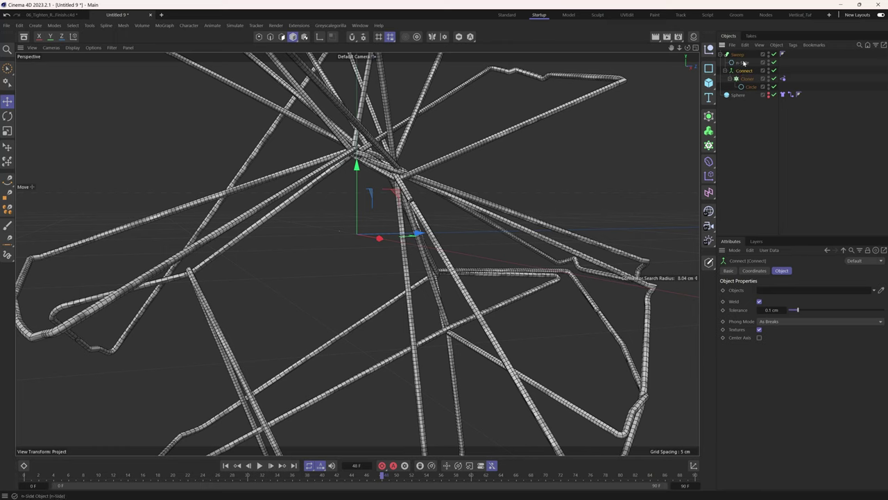
Check the Rope tag's radius on the Cloner and set the n-Side profile's radius to match at 0.5 cm
left_click(741, 63)
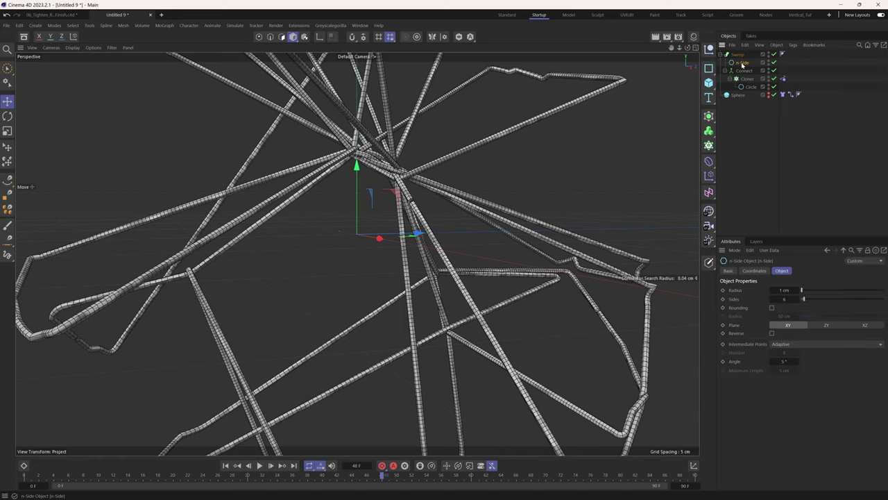
scroll(359, 154, "up", 10)
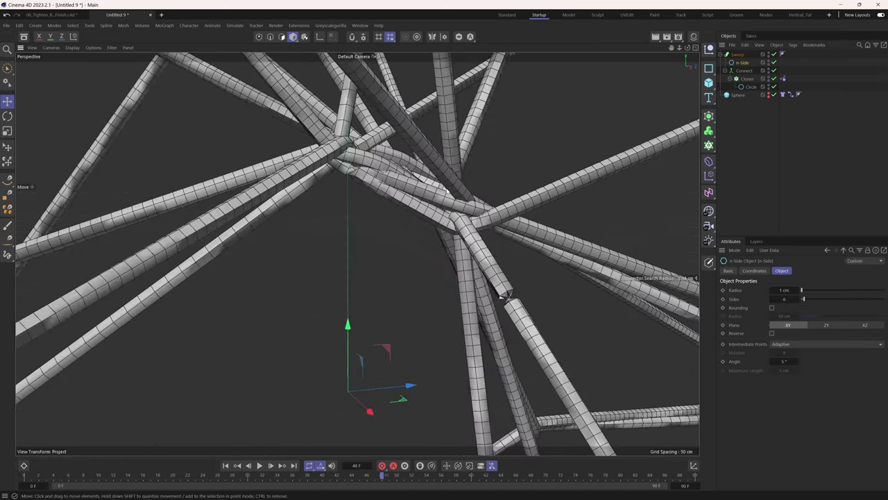
left_click_drag(393, 198, 416, 204, "alt")
scroll(413, 204, "up", 5)
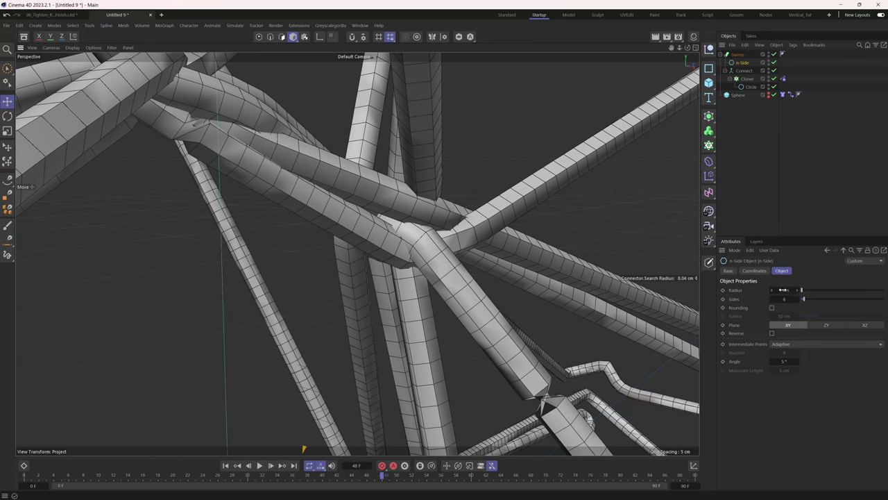
left_click(782, 78)
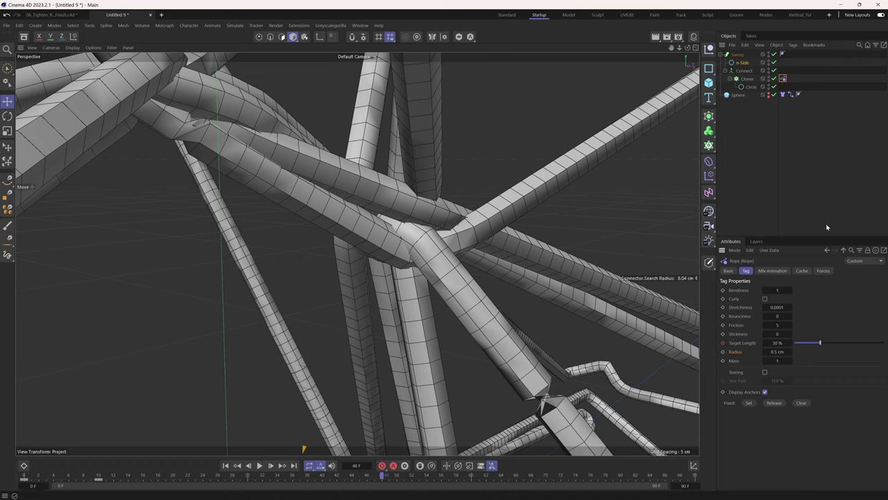
left_click(742, 63)
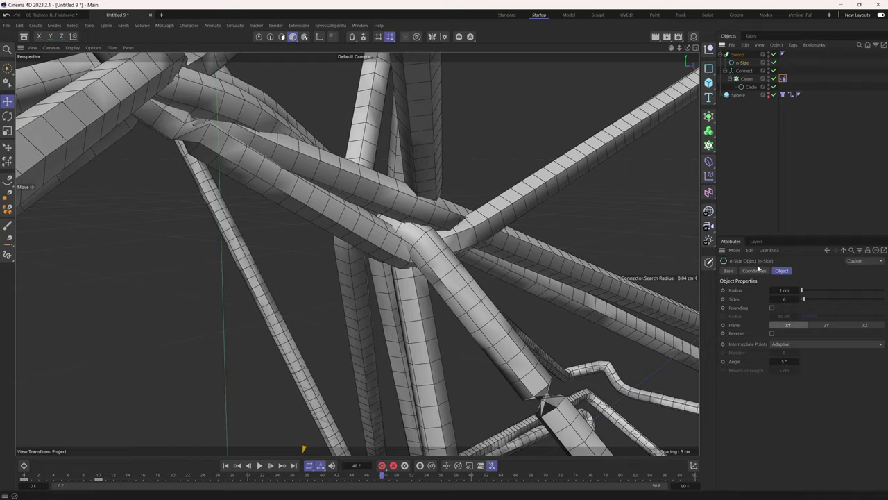
left_click(784, 290)
type(".5")
key("Return")
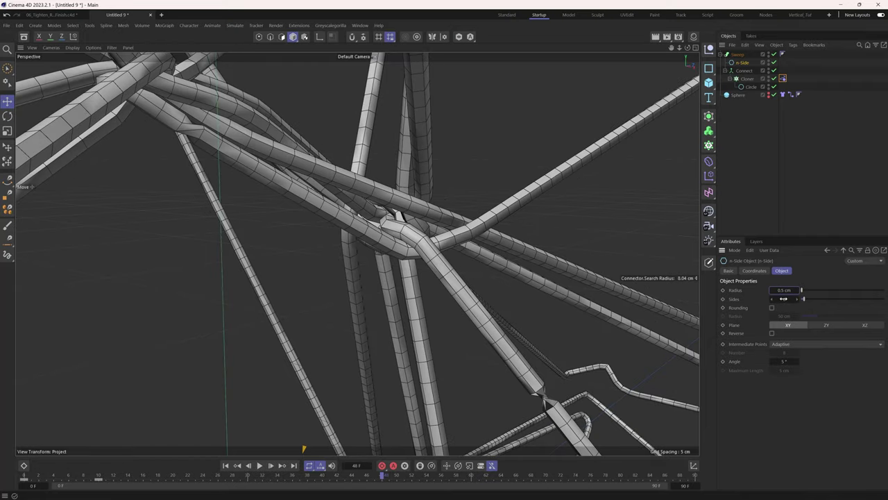
Raise the n-Side profile's number of sides to 13 for rounder ropes
left_click_drag(378, 240, 402, 260, "alt")
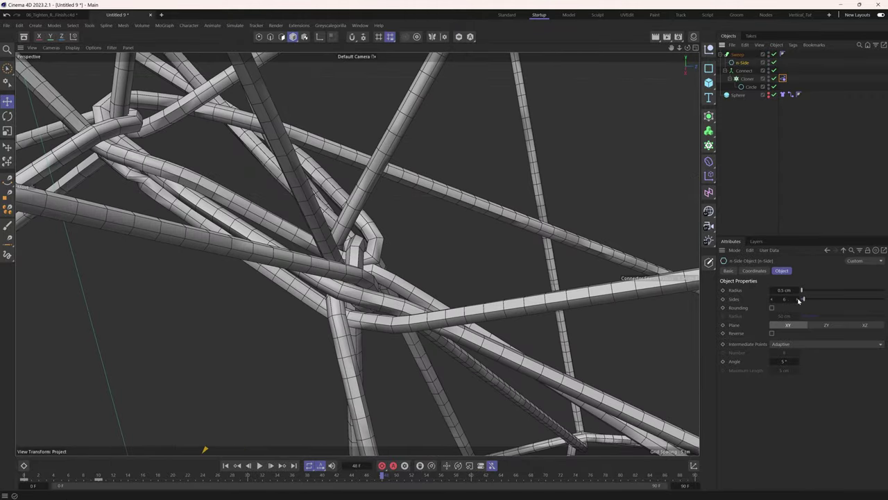
left_click_drag(799, 299, 809, 299)
left_click_drag(553, 314, 454, 330, "alt")
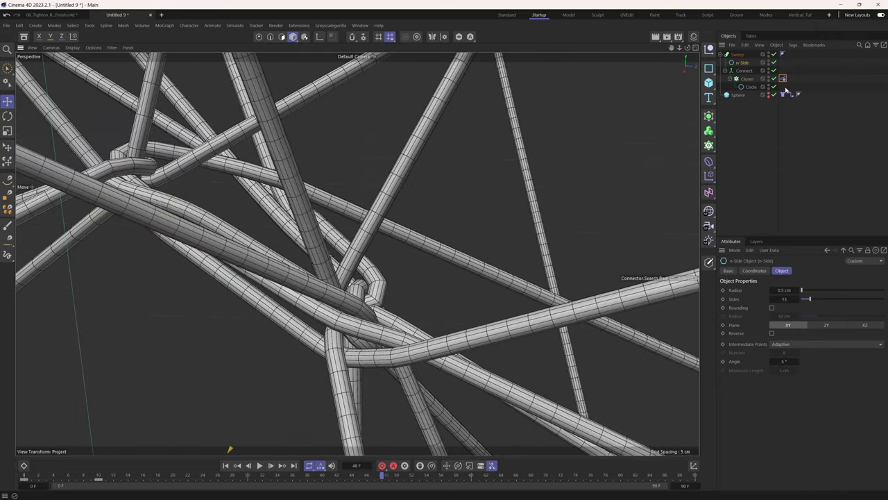
Add a Subdivision Surface, nest the Sweep inside it, and inspect the smoothed rope crossings up close
left_click(709, 131)
left_click(746, 131, "alt")
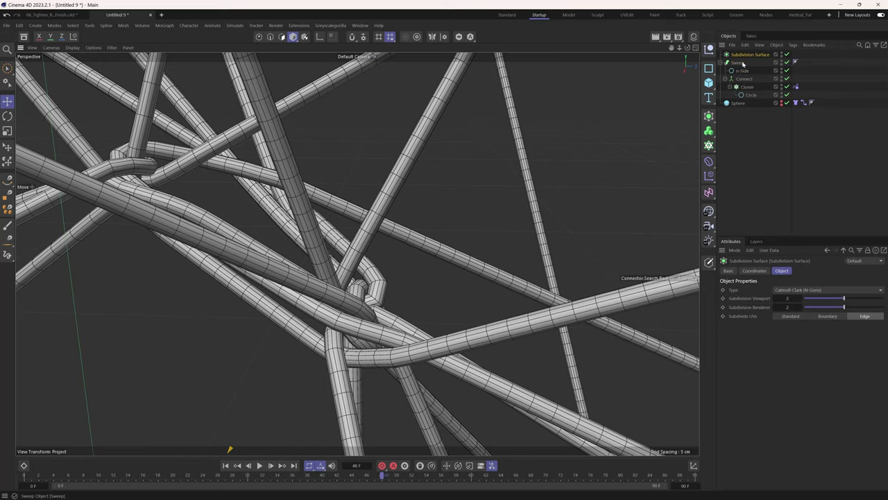
left_click(741, 63)
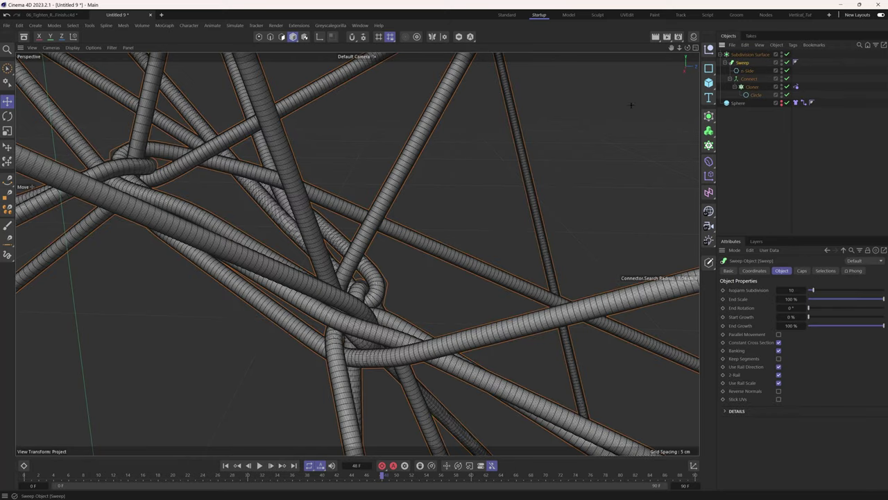
key("ctrl+a")
left_click_drag(357, 254, 380, 265, "alt")
middle_click_drag(442, 317, 310, 268, "alt")
right_click_drag(324, 287, 382, 277, "alt")
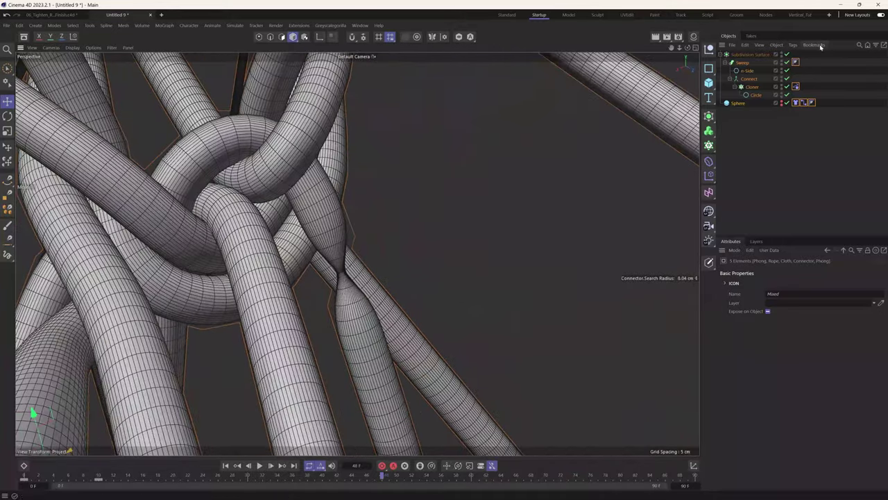
Disable the Subdivision Surface and turn off Banking on the Sweep to fix the pinched rope section
left_click(786, 55)
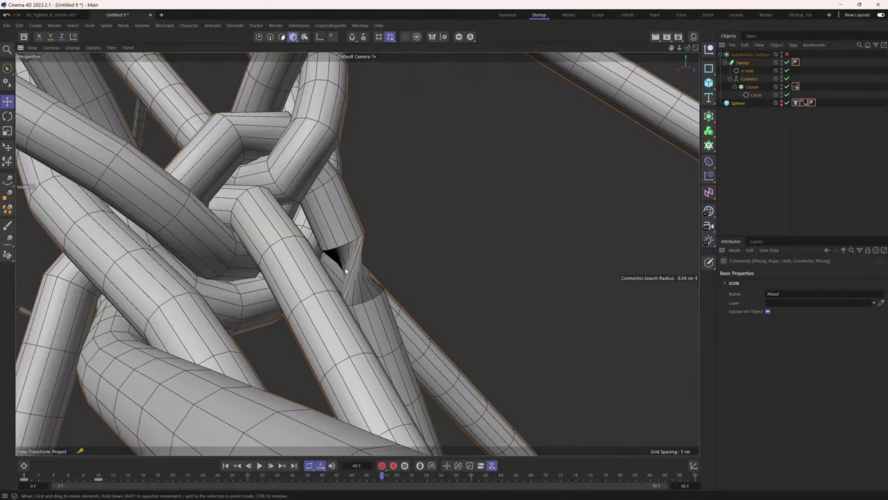
scroll(345, 270, "down", 4)
left_click(741, 63)
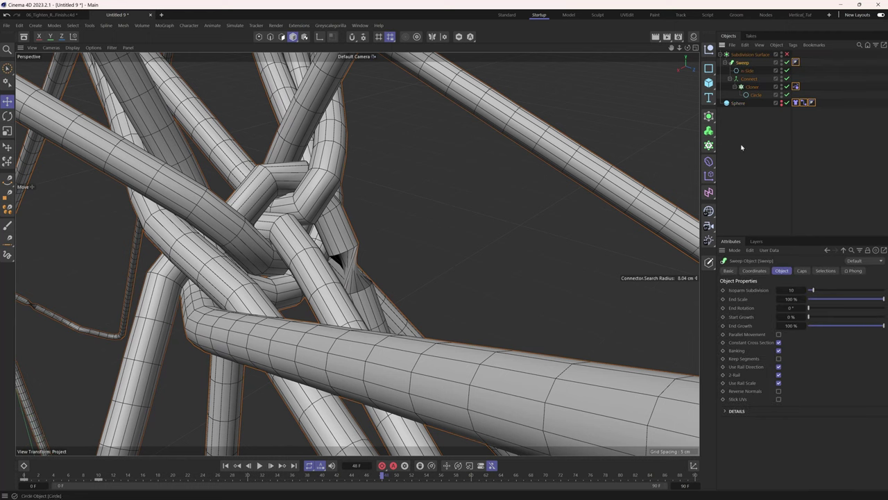
left_click(778, 351)
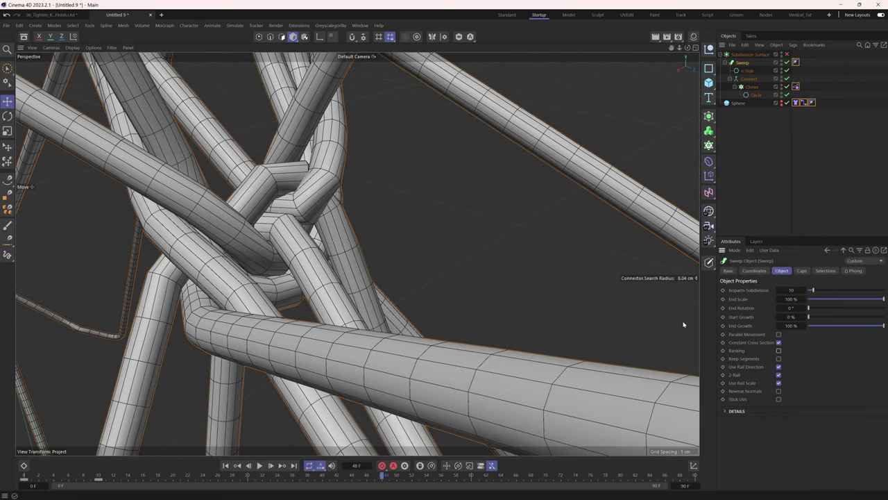
left_click_drag(363, 333, 396, 323, "alt")
right_click_drag(401, 327, 315, 323, "alt")
left_click_drag(315, 325, 357, 316, "alt")
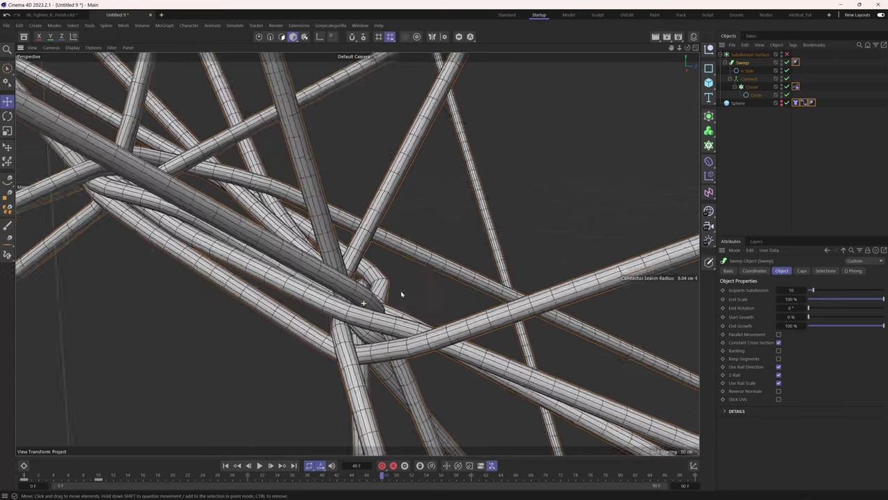
left_click_drag(401, 295, 625, 240, "alt")
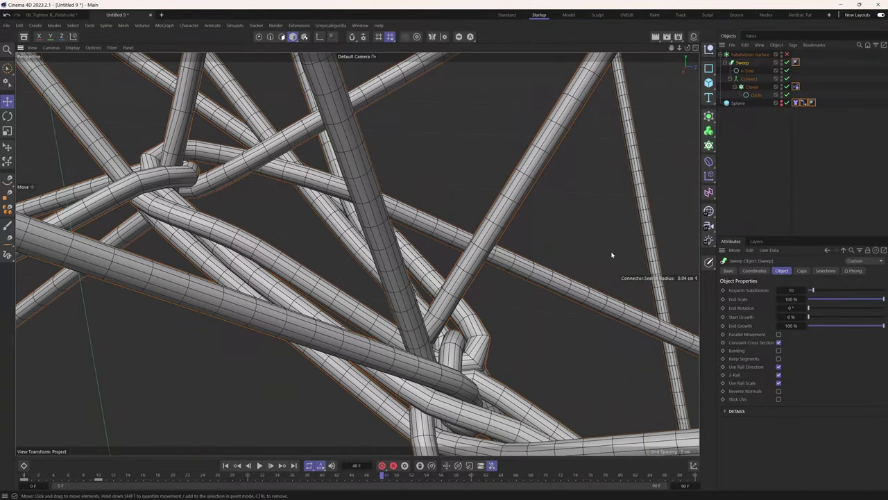
right_click_drag(462, 191, 374, 281, "alt")
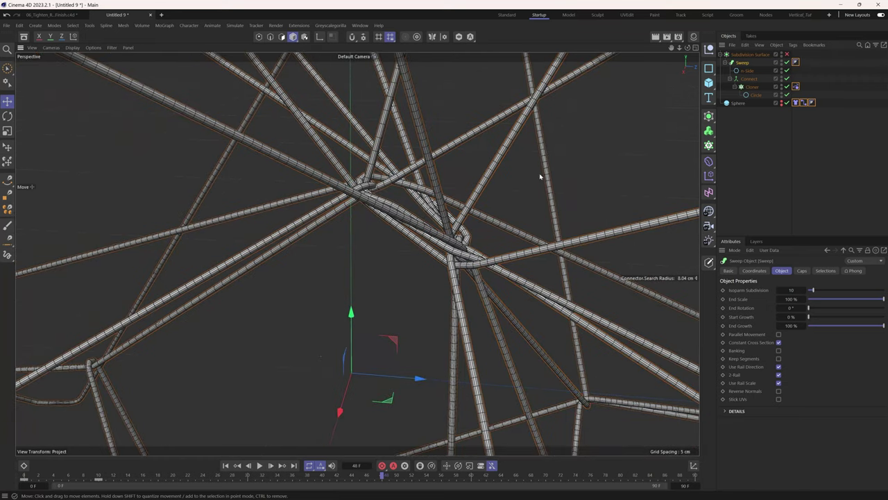
left_click_drag(539, 172, 347, 239, "alt")
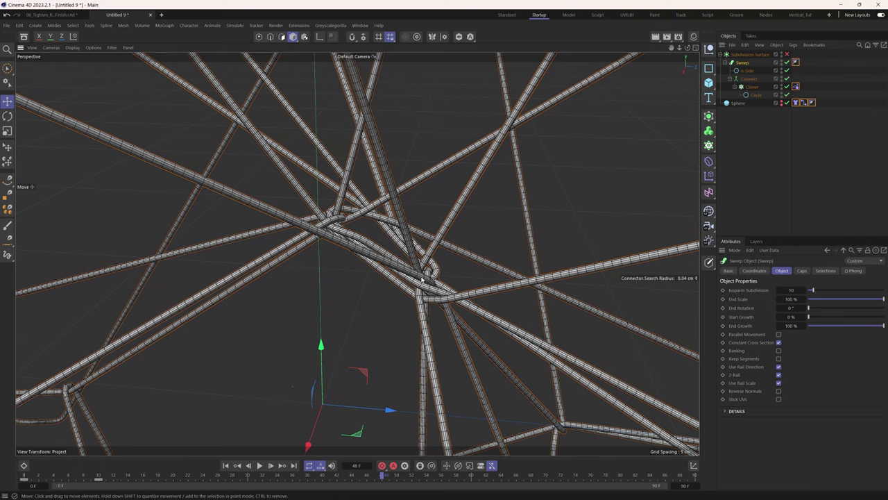
scroll(373, 233, "up", 5)
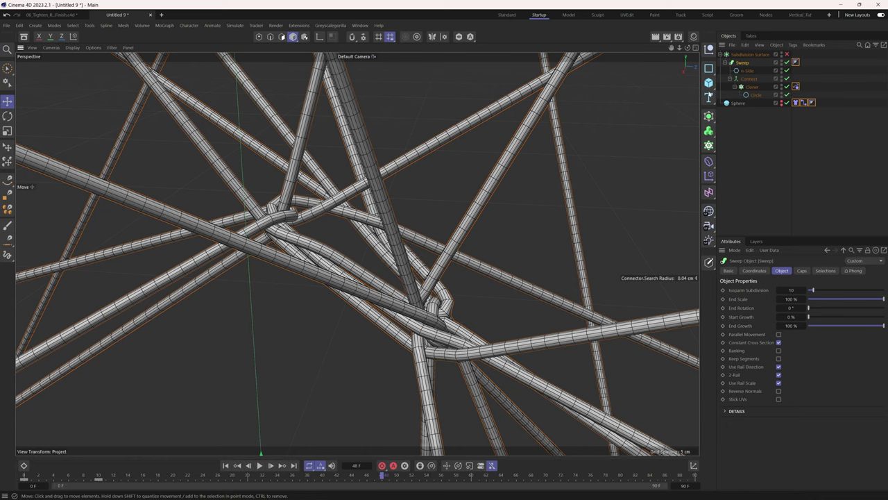
Select two of the Cloner's rope clones with the MoGraph Selection tool in Brush mode
left_click(750, 88)
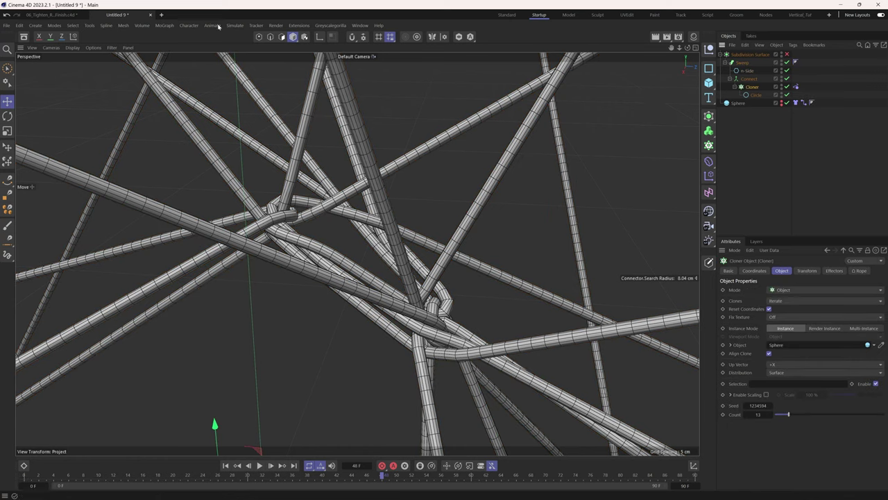
left_click(166, 25)
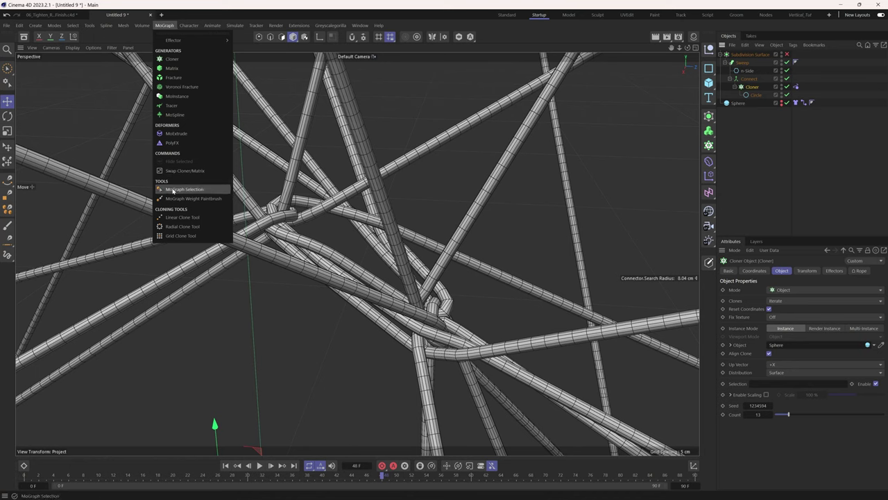
left_click(184, 189)
left_click(533, 203)
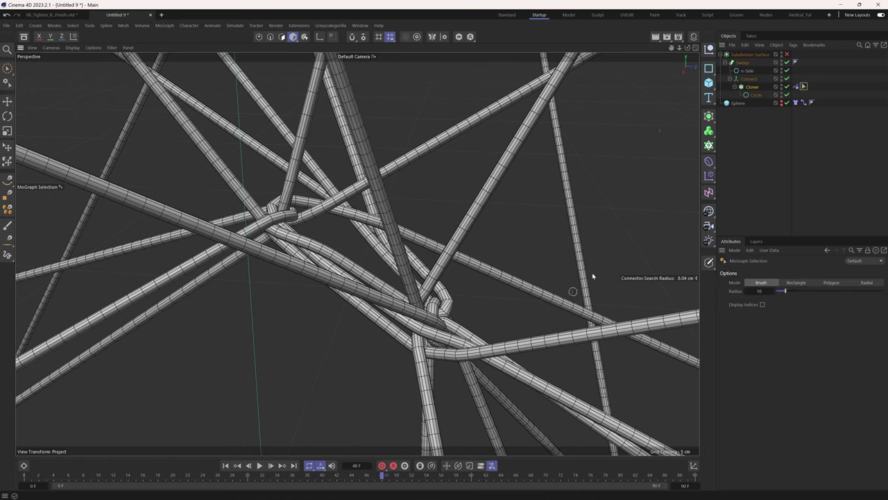
scroll(417, 201, "down", 10)
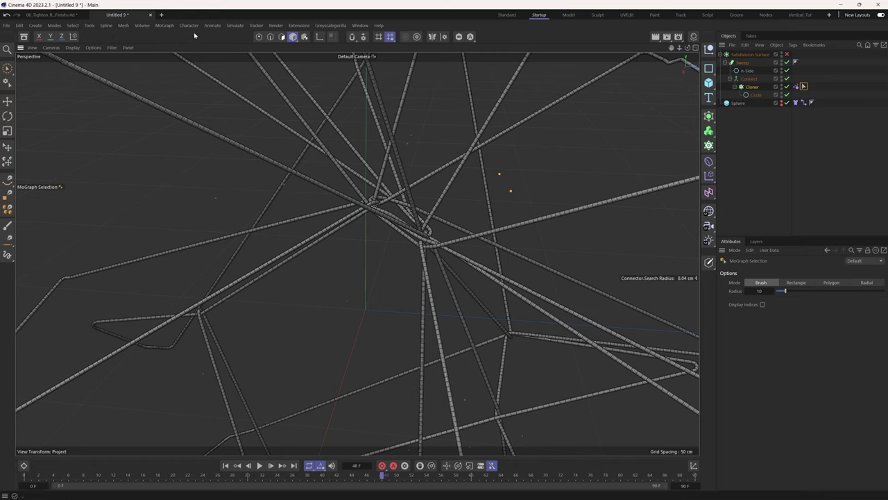
Hide the two selected clones with Hide Selected and toggle its effector to compare the ropes, leaving it enabled
left_click(165, 25)
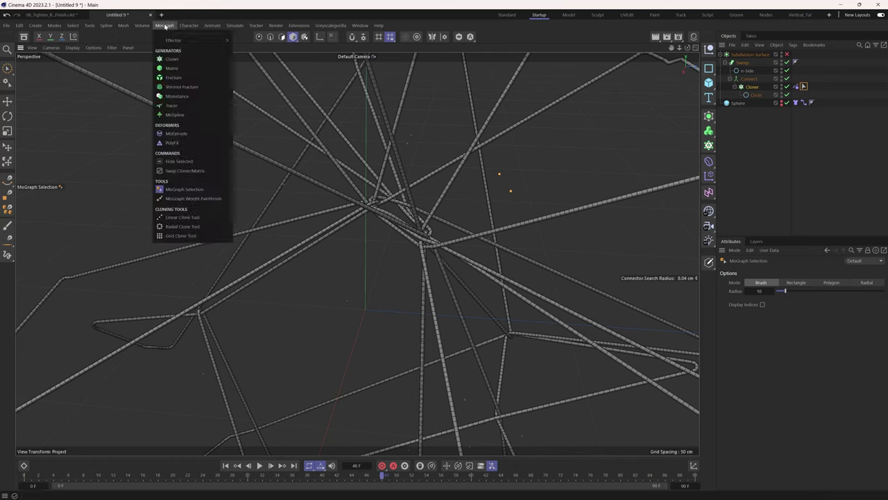
left_click(179, 161)
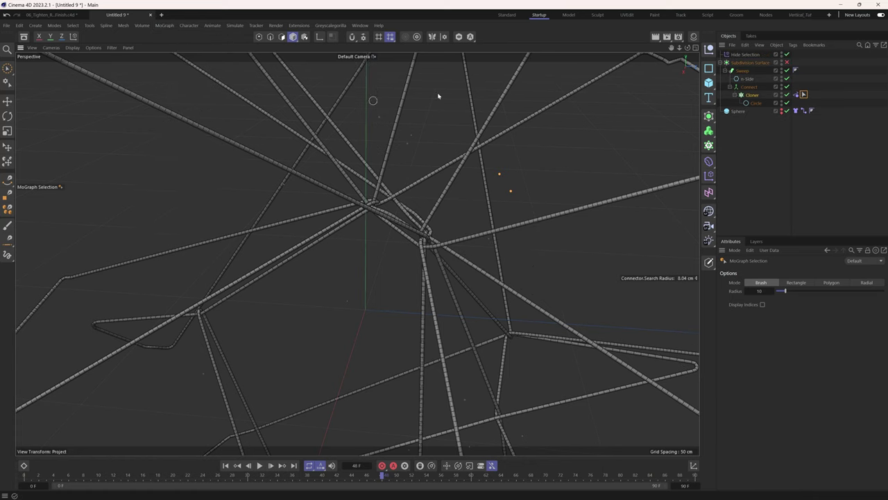
left_click(742, 55)
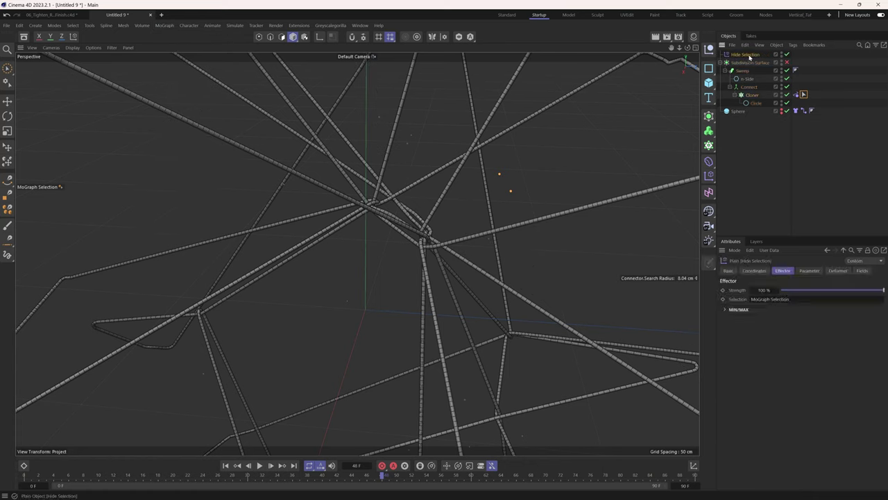
left_click(788, 55)
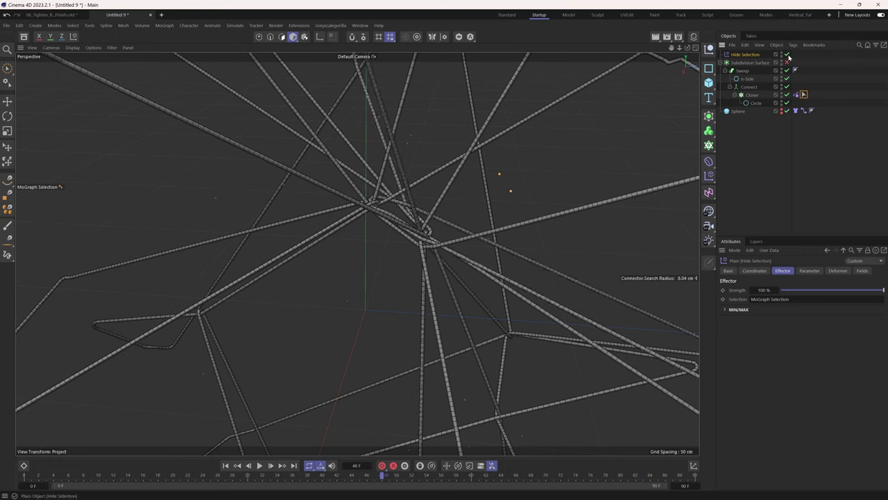
left_click(787, 55)
left_click(787, 55)
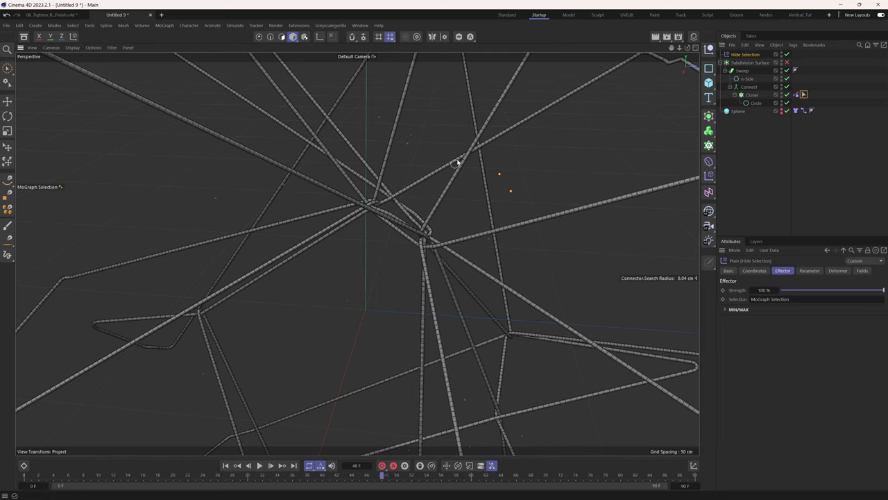
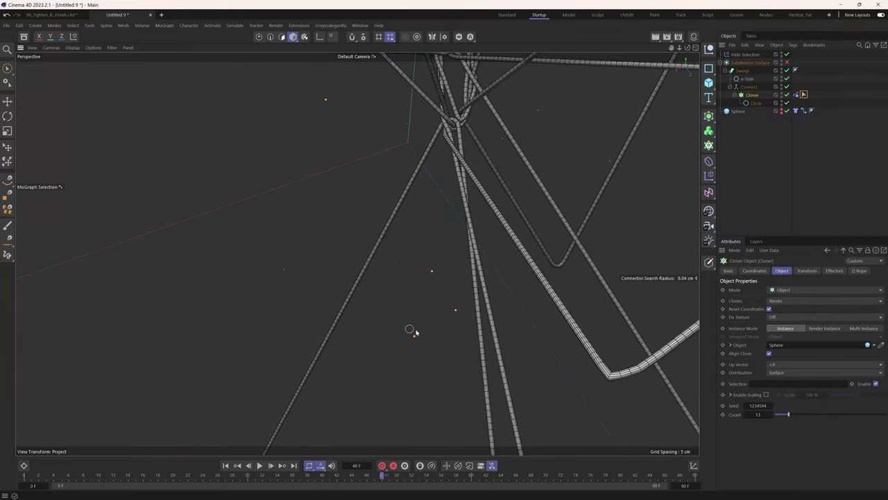
Examine the tightened ropes around the central knots, comparing them with the Subdivision Surface on and off
scroll(329, 308, "down", 2)
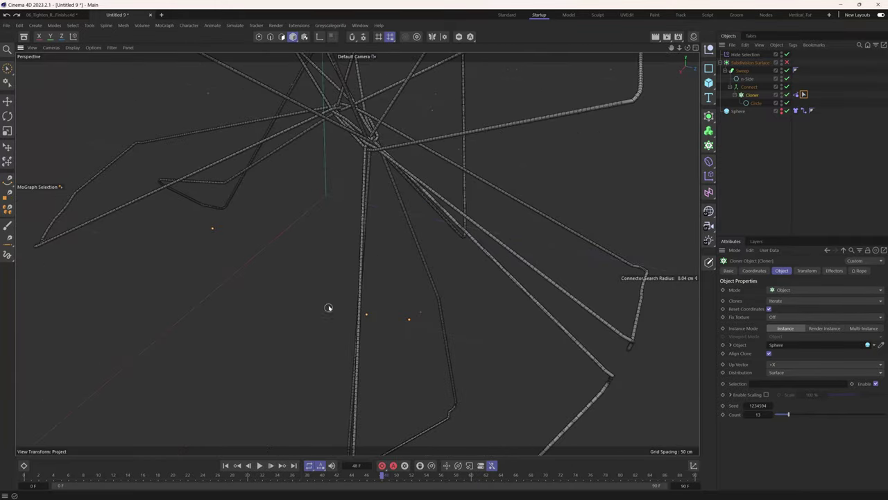
left_click_drag(343, 265, 345, 237, "alt")
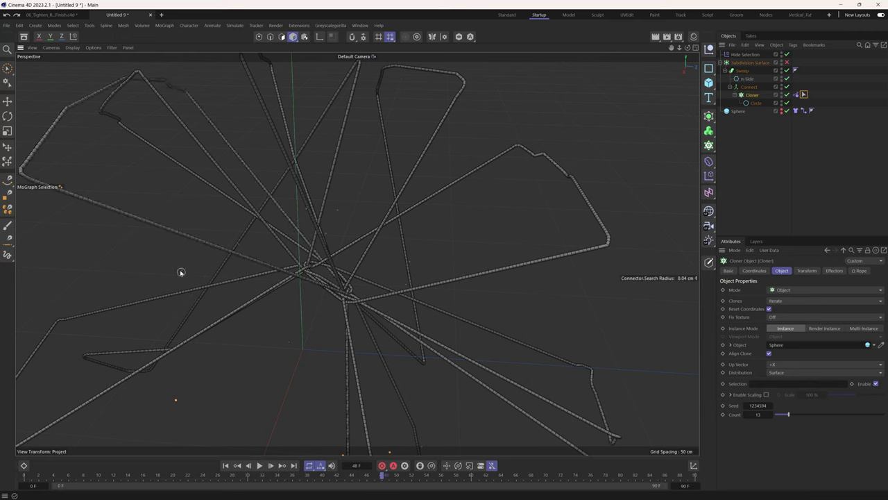
scroll(311, 295, "up", 6)
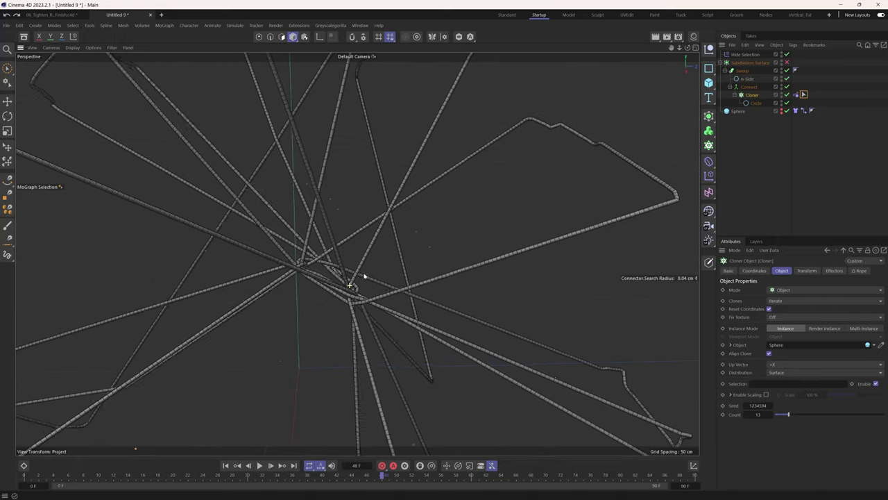
scroll(355, 258, "down", 3)
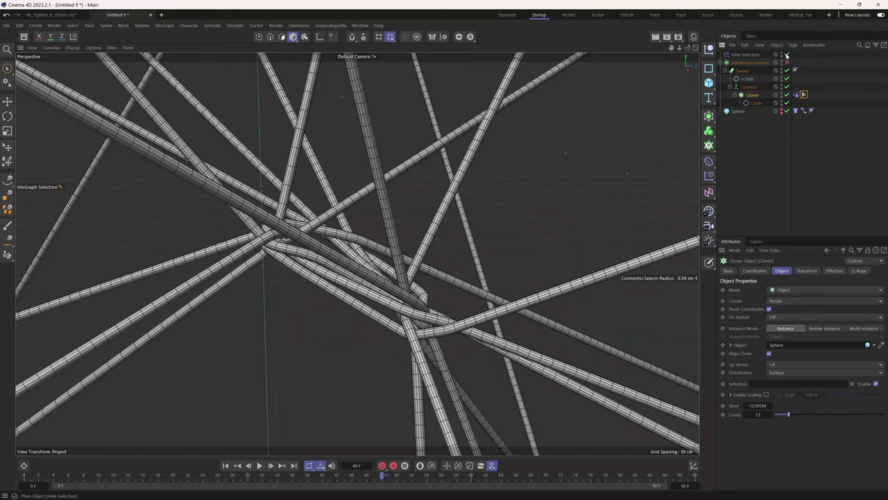
left_click(786, 55)
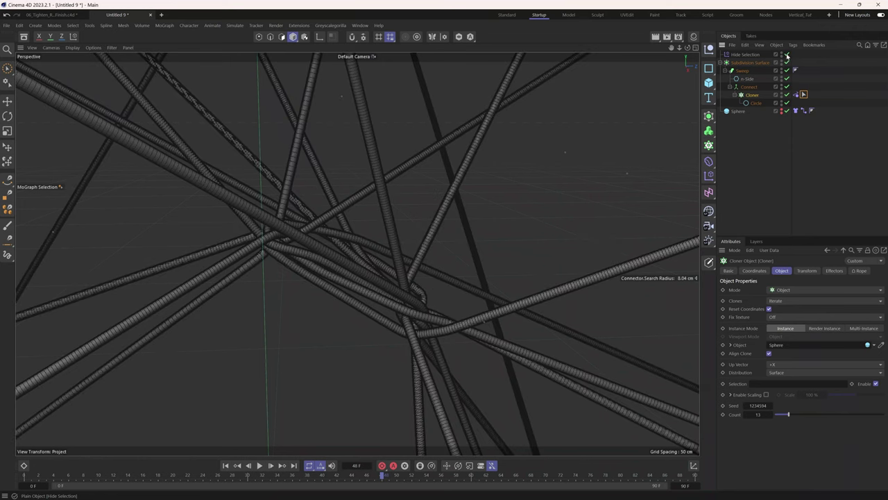
left_click(787, 54)
scroll(417, 184, "down", 10)
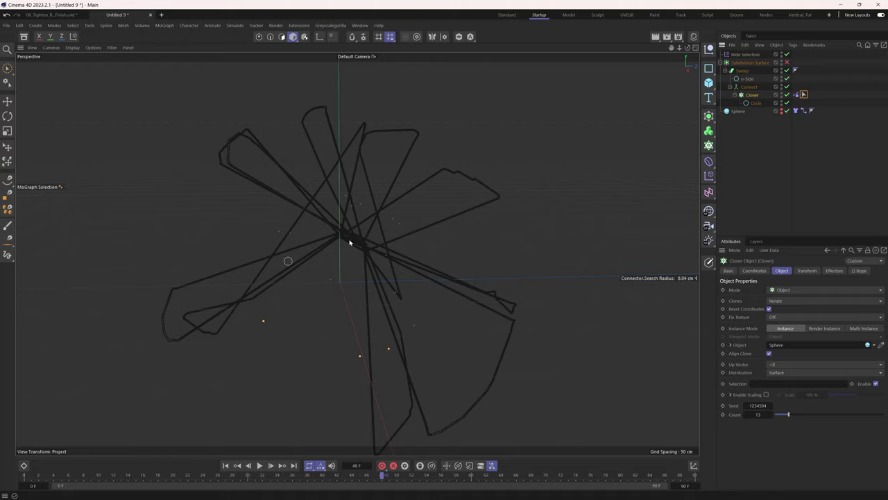
scroll(350, 242, "up", 10)
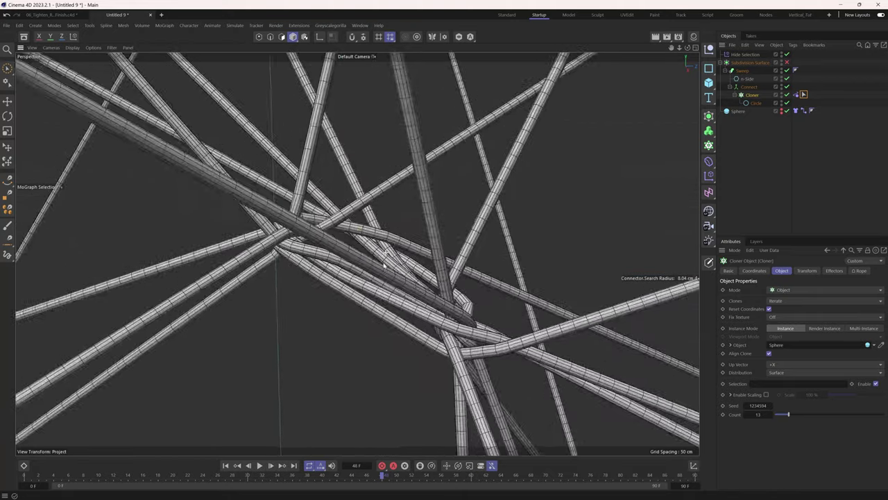
left_click_drag(384, 265, 430, 247, "alt")
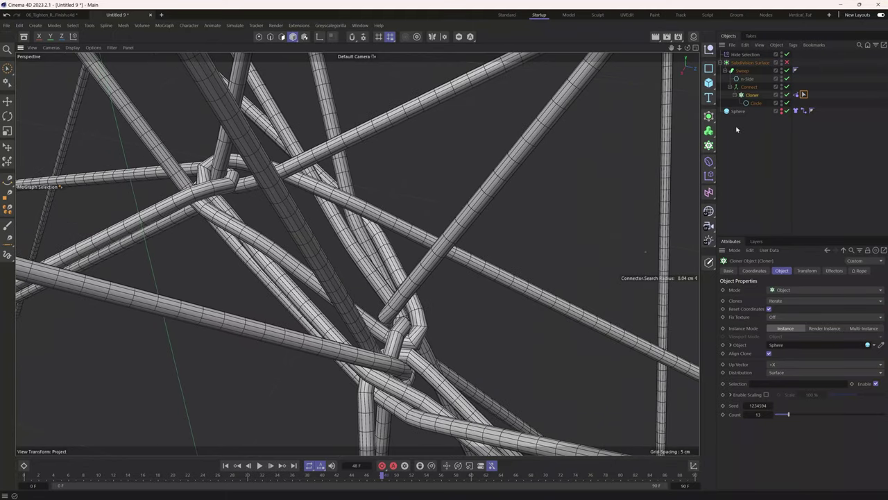
Set the scene's renderer to Redshift
left_click(683, 38)
left_click(679, 61)
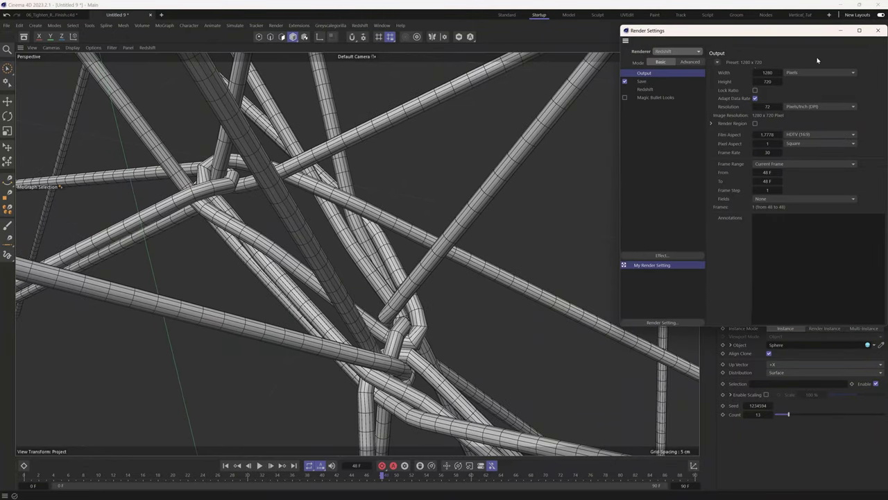
left_click(878, 31)
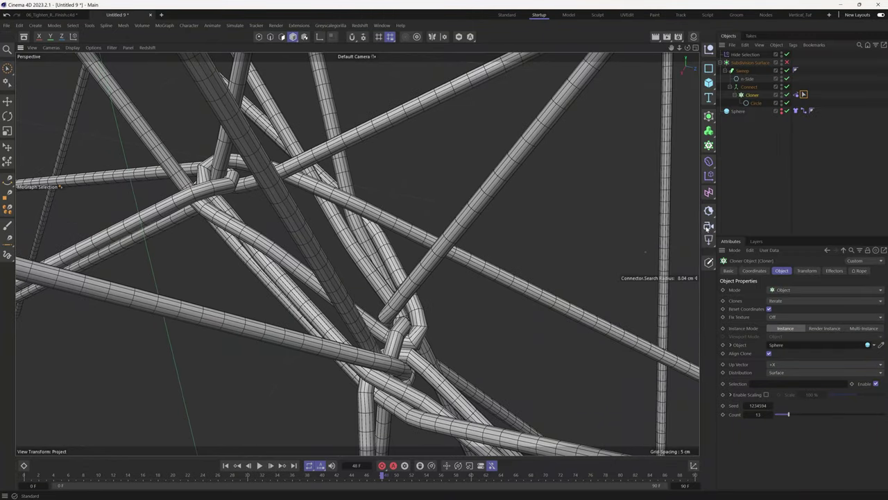
Add a Redshift camera, look through it with a 150 mm focal length, and frame the rope knots
left_click(707, 227)
left_click(743, 238)
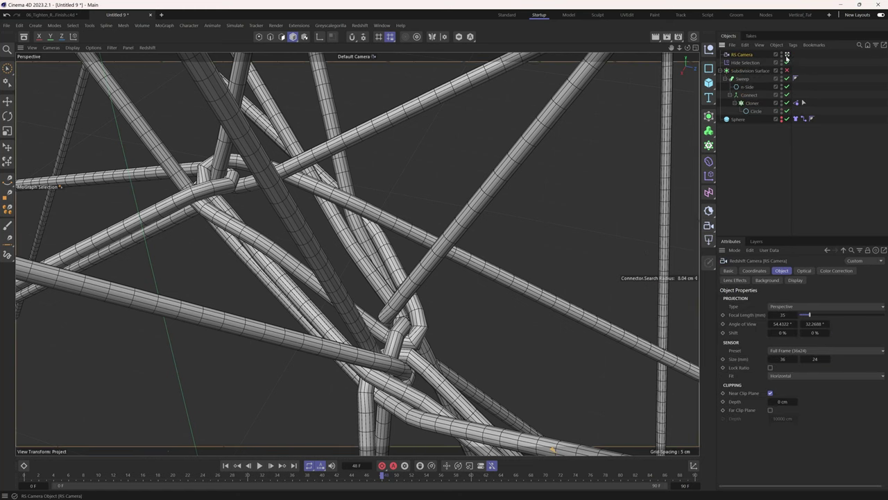
left_click(784, 306)
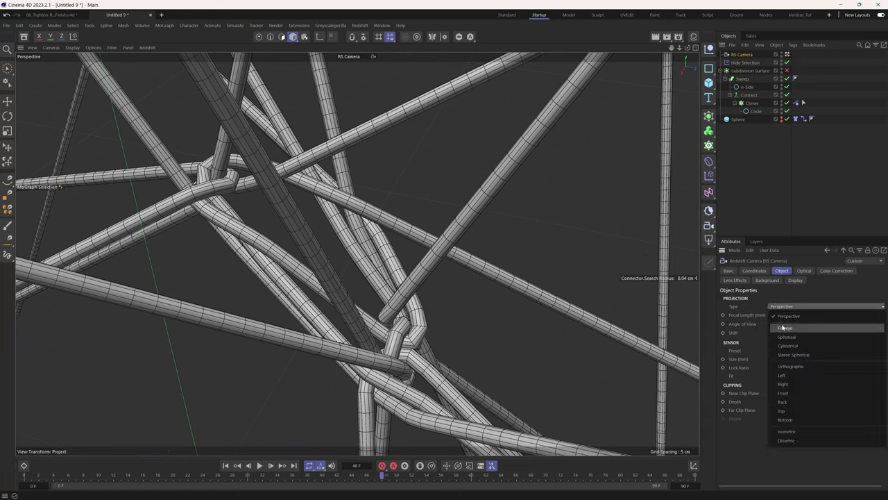
left_click(783, 317)
type("150")
key("Return")
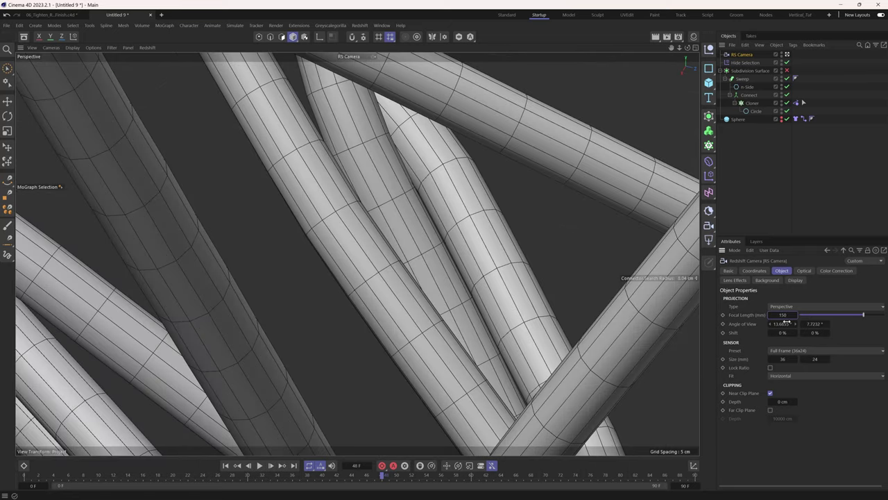
right_click_drag(324, 223, 347, 271, "alt")
middle_click_drag(347, 271, 374, 259, "alt")
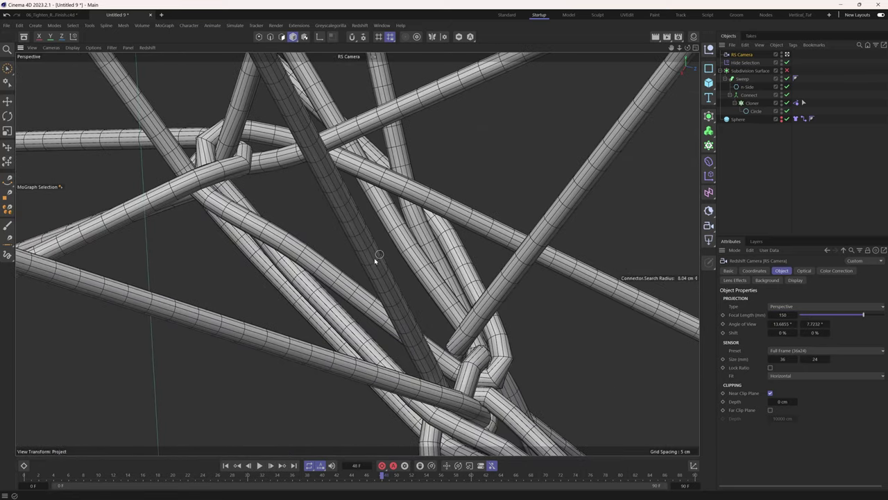
mouse_move(378, 255)
left_mouse_down("alt")
mouse_move(403, 282)
mouse_move(406, 268)
mouse_move(201, 349)
mouse_move(527, 215)
mouse_move(631, 201)
left_mouse_up("alt")
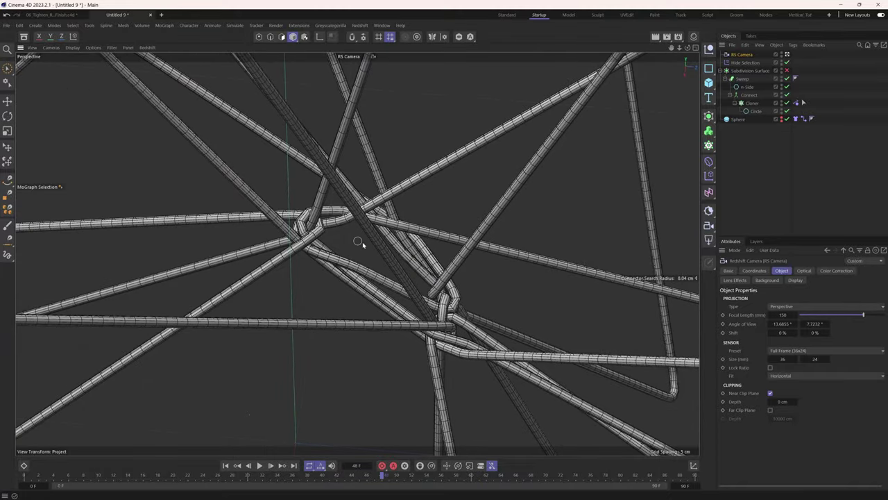
left_click_drag(360, 243, 385, 285, "alt")
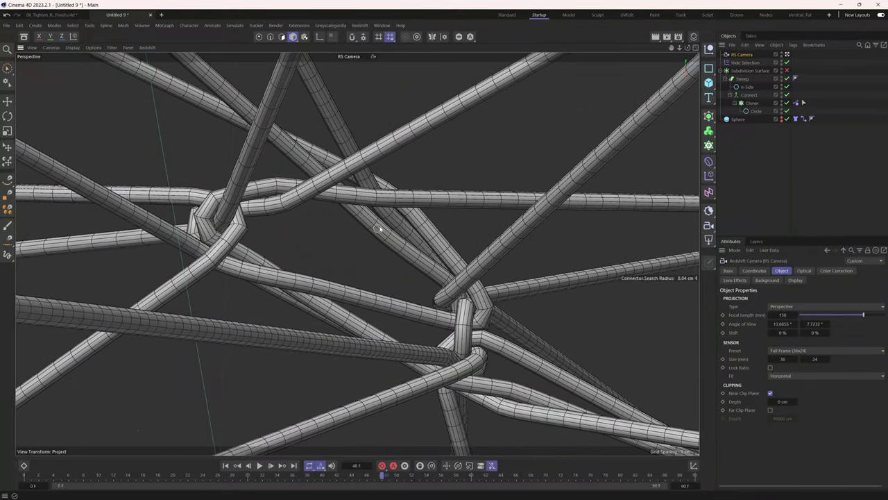
Rewind to frame 0 and reframe the ropes from further away through the camera to play the simulation
left_click(226, 466)
right_click_drag(480, 242, 215, 330, "alt")
right_click_drag(344, 291, 292, 305, "alt")
middle_click_drag(357, 254, 243, 269, "alt")
middle_click_drag(282, 303, 332, 306, "alt")
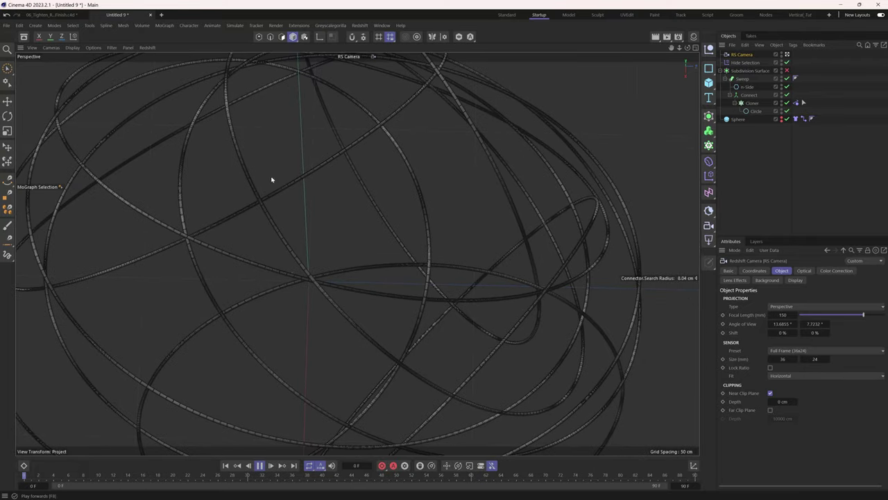
Switch the viewport shading to a display without wireframe lines and stop the simulation playback
left_click(93, 47)
mouse_move(100, 64)
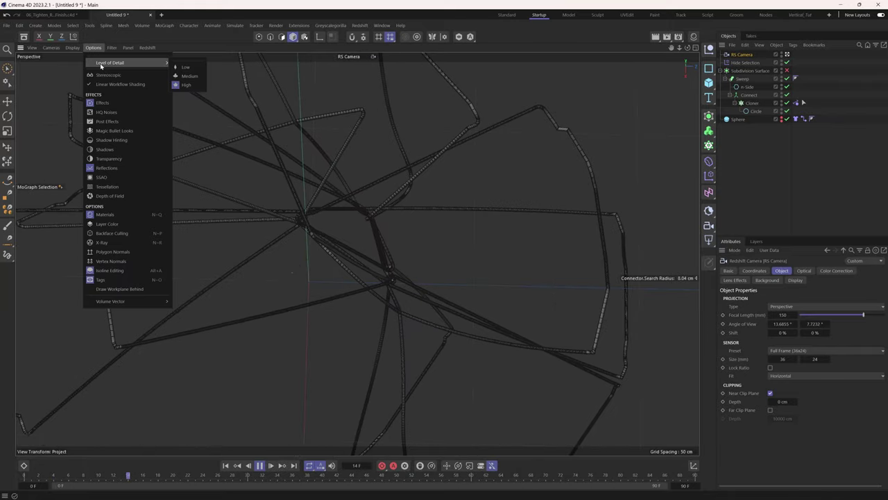
mouse_move(72, 47)
left_click(88, 72)
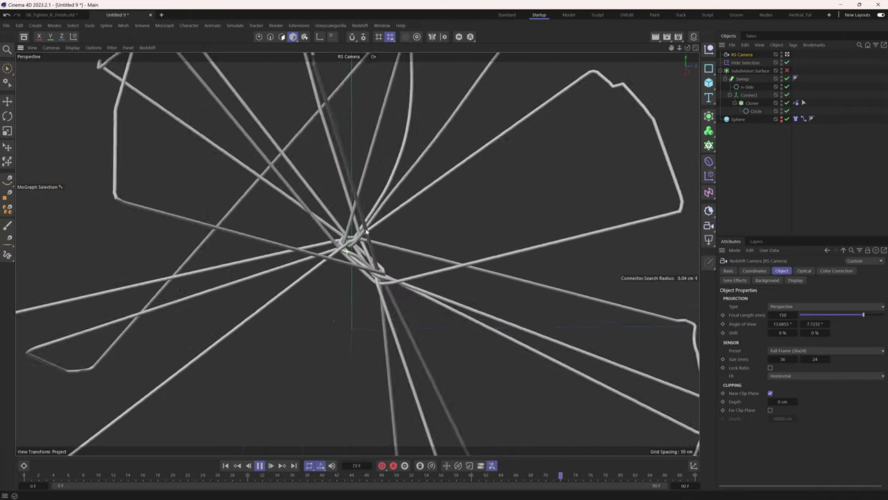
key("F8")
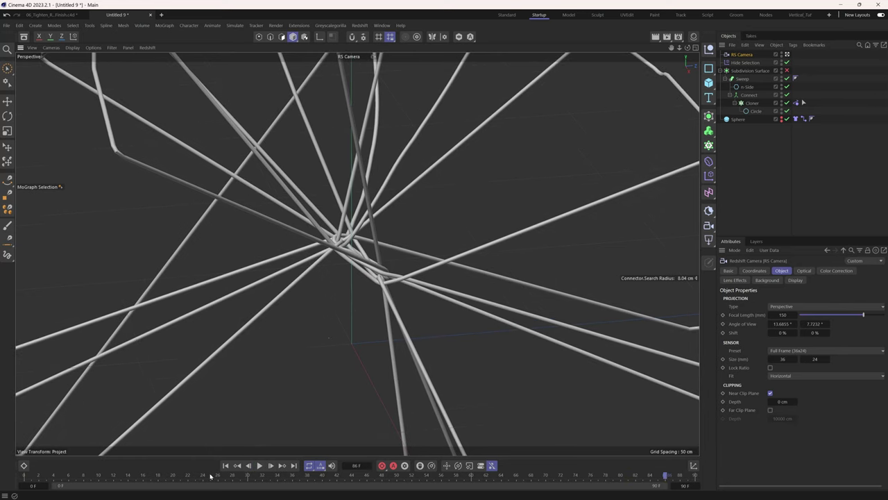
Disable the Hide Selection effector at frame 0 and cache the whole scene's rope simulation over 150 frames
left_click(225, 465)
left_click(787, 63)
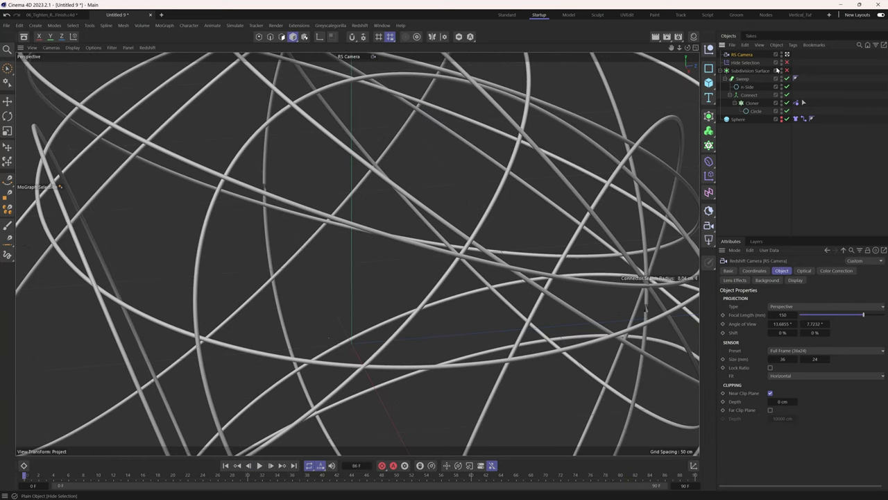
left_click(796, 103)
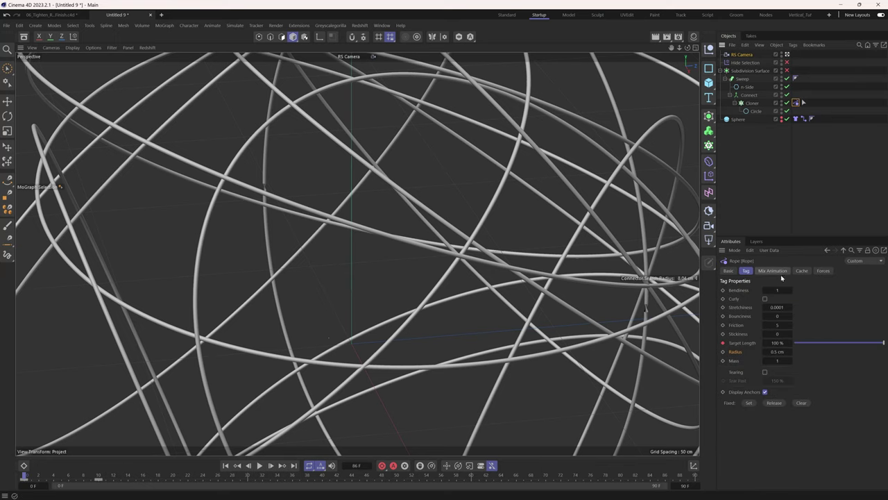
left_click(802, 270)
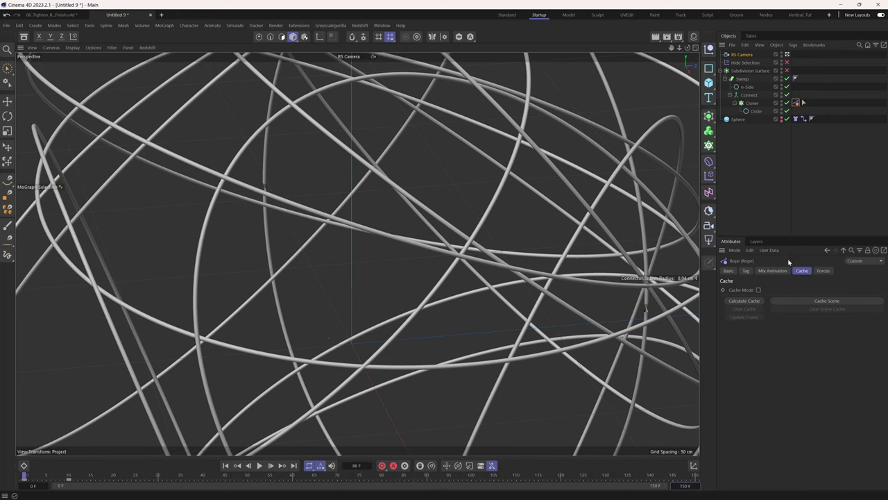
left_click(825, 301)
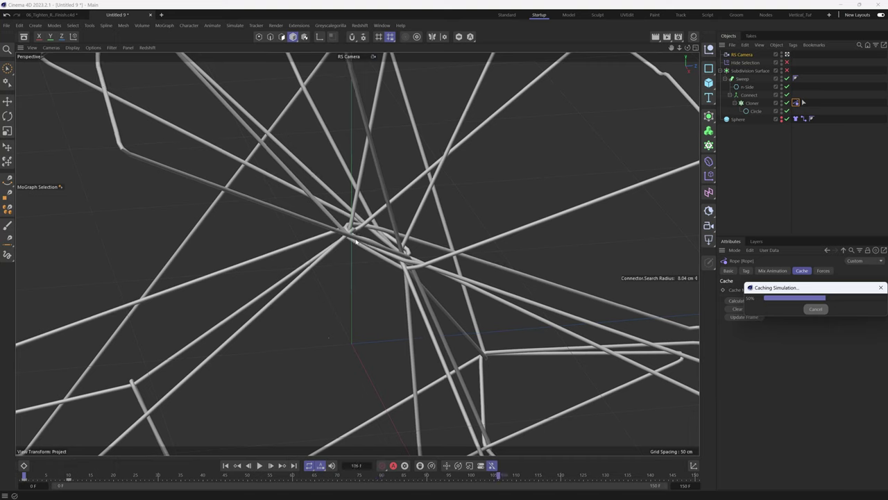
left_click_drag(792, 287, 555, 256)
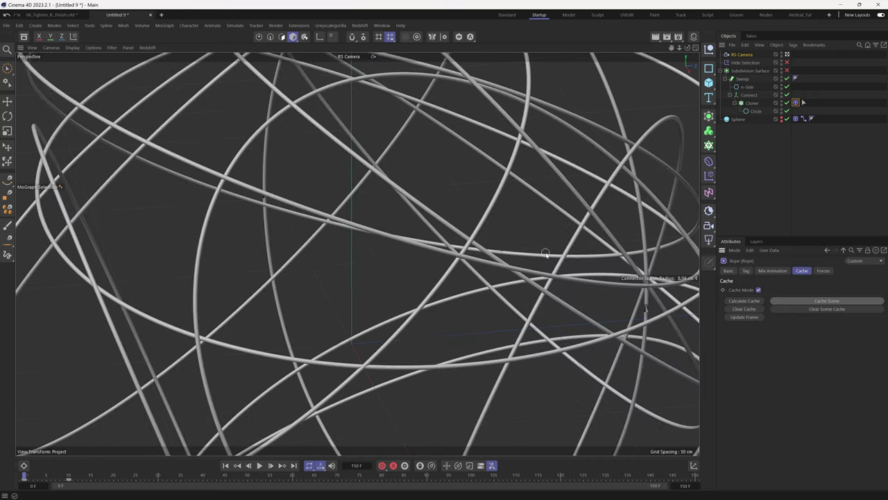
Play back the cached simulation, stop it at frame 64 and enable the Hide Selection effector again
left_click(260, 466)
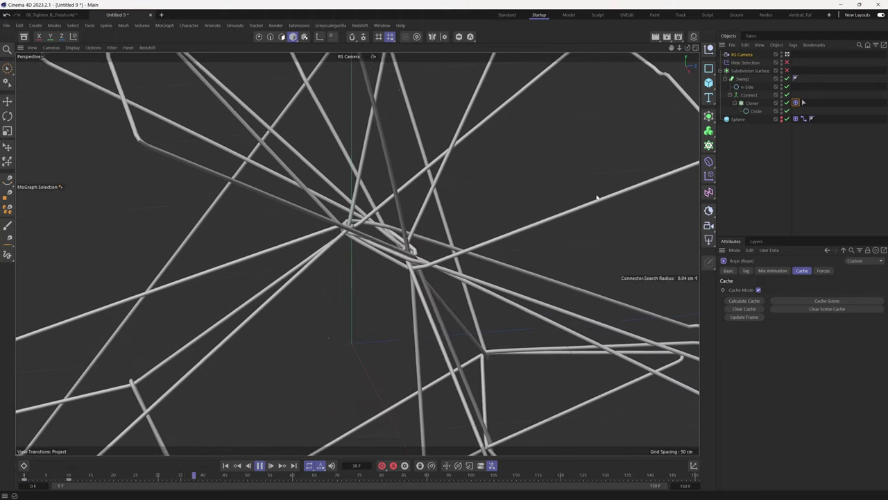
key("F8")
left_click(787, 63)
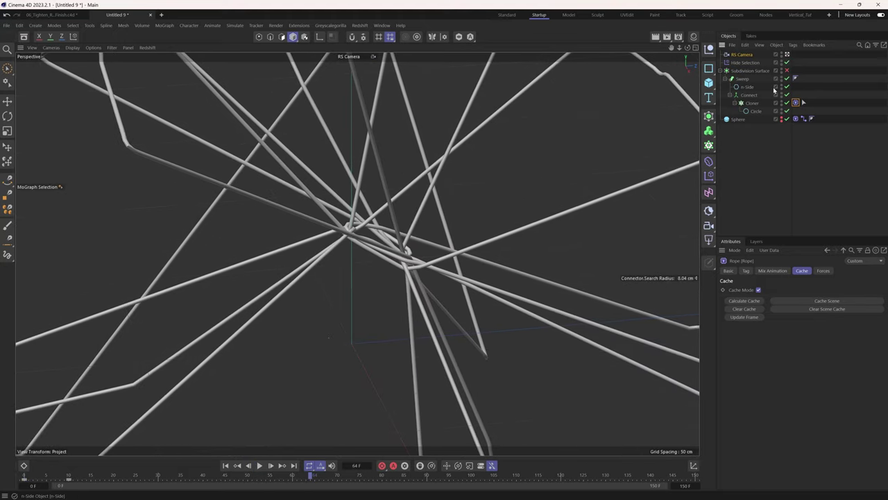
Inspect the cached ropes at frame 64 up close, including the kinked outer loops
left_click_drag(386, 250, 349, 275, "alt")
scroll(400, 247, "up", 2)
scroll(449, 218, "up", 6)
scroll(357, 252, "up", 5)
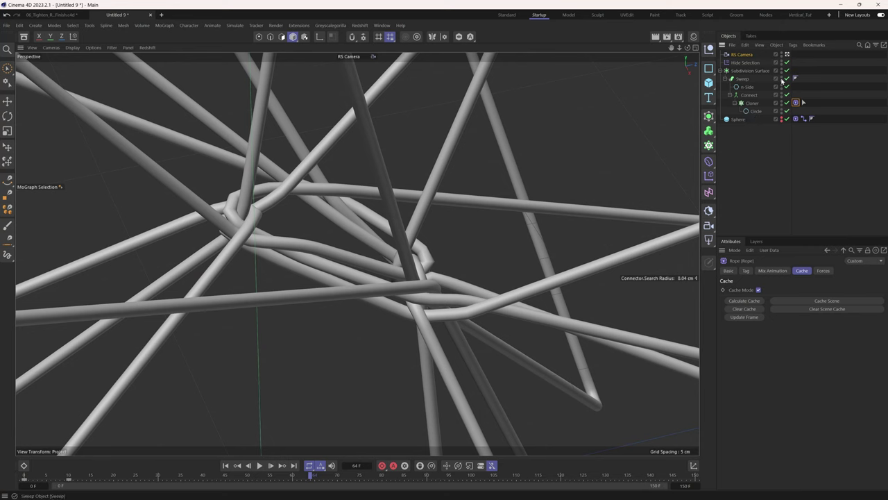
mouse_move(341, 275)
left_mouse_down("alt")
mouse_move(351, 278)
mouse_move(336, 260)
left_mouse_up("alt")
left_click_drag(394, 265, 353, 332, "alt")
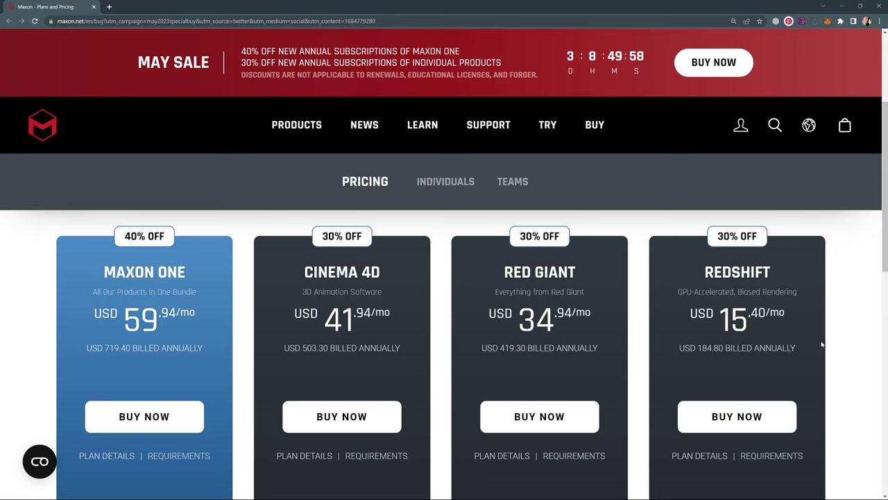
Switch to the browser and look through the plans on Maxon's pricing page
scroll(821, 344, "down", 5)
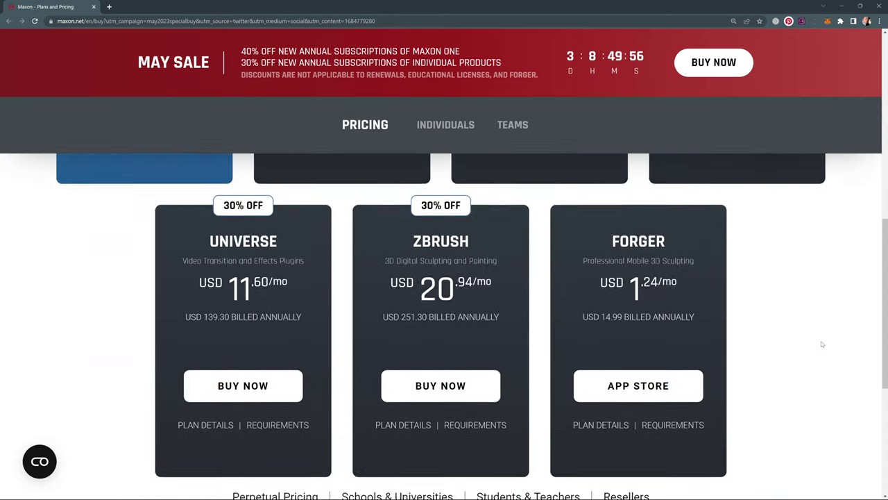
scroll(821, 344, "up", 5)
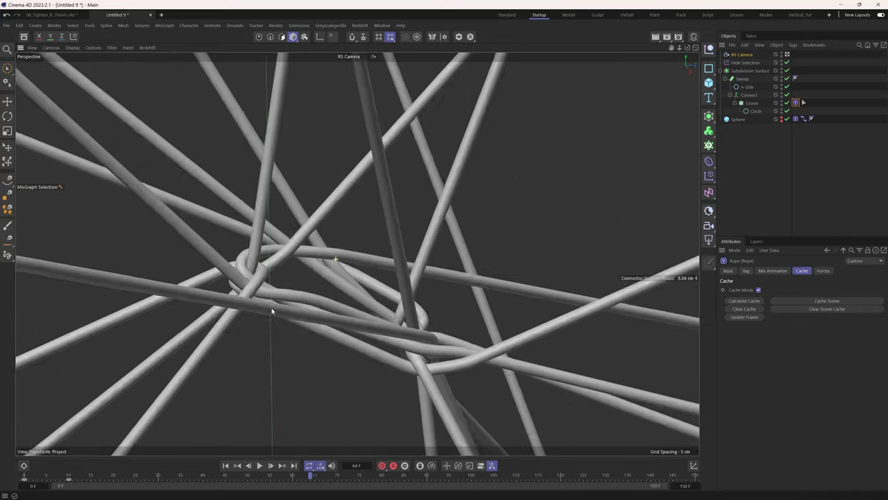
Return to the Cinema 4D scene, go to frame 0 and disable the Subdivision Surface on the ropes
left_click_drag(292, 305, 214, 367, "alt")
middle_click_drag(469, 217, 566, 188, "alt")
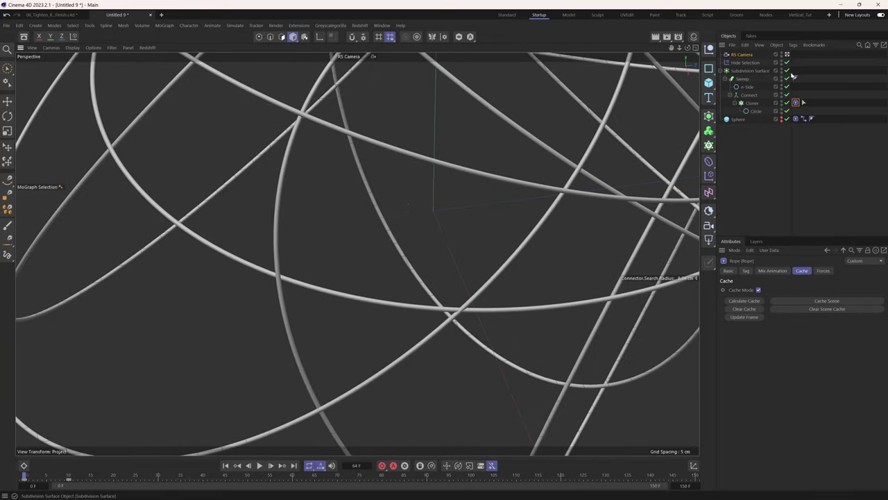
scroll(396, 175, "up", 5)
scroll(409, 291, "down", 3)
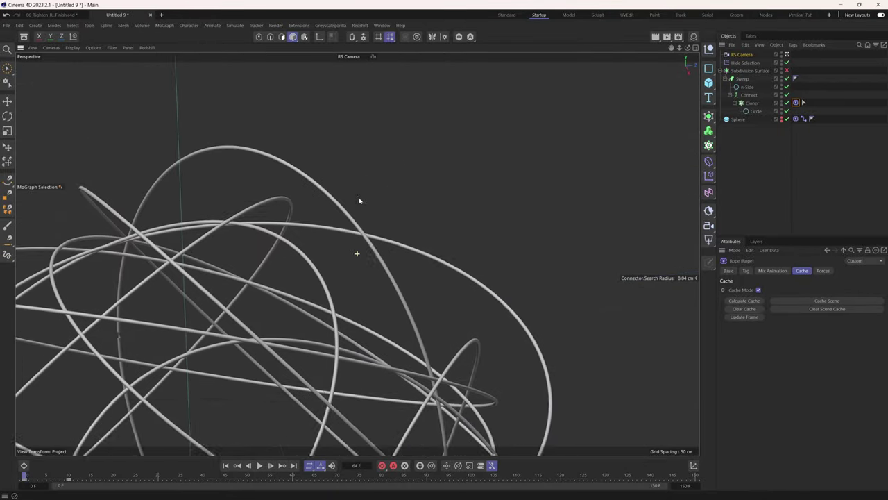
Clear the Rope tag's cache and set the Cloner's seed to 1234578 for a different rope arrangement
mouse_move(352, 206)
middle_mouse_down("alt")
mouse_move(394, 192)
mouse_move(408, 176)
middle_mouse_up("alt")
middle_click_drag(456, 210, 475, 193, "alt")
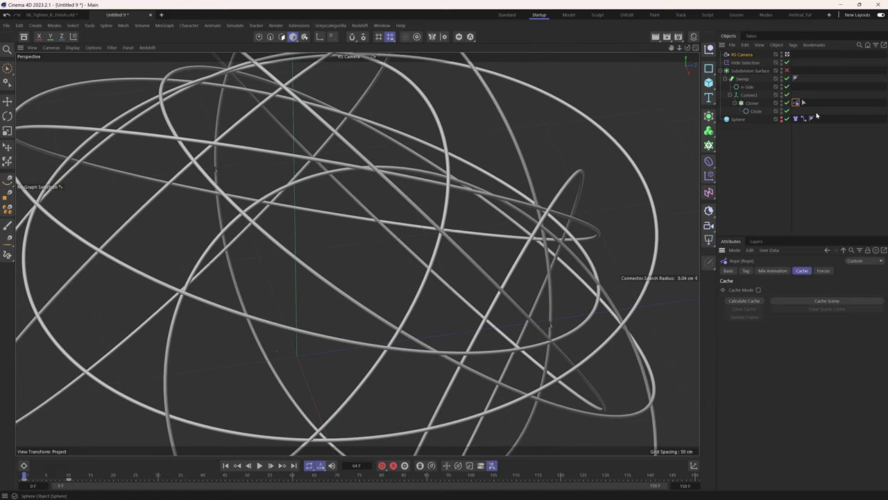
left_click(801, 102)
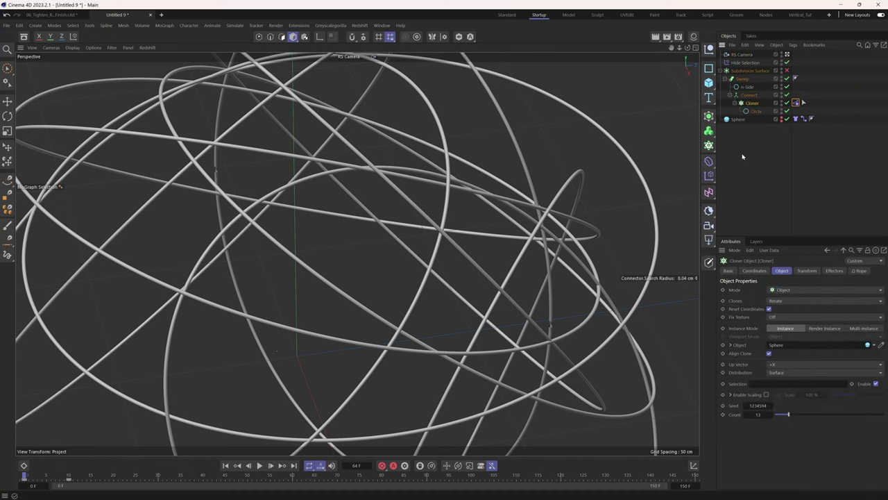
left_click_drag(758, 405, 746, 402)
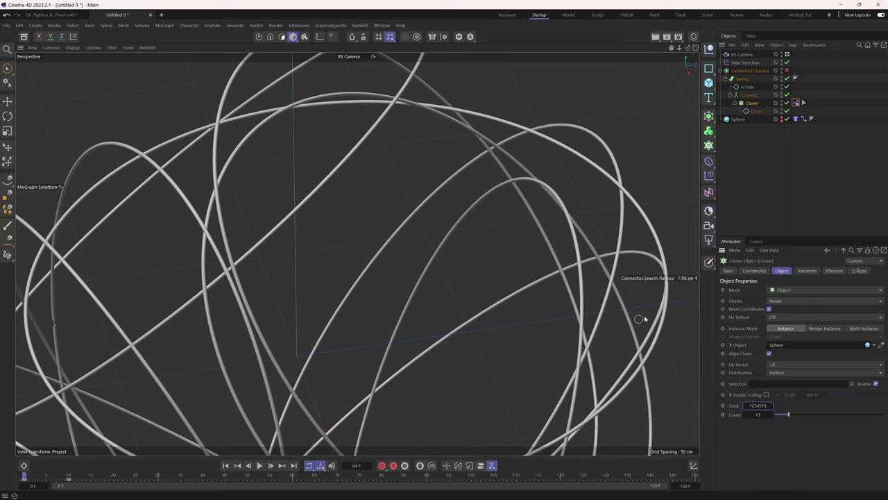
Play the simulation with the new seed and stop it at frame 122 with the knots in close view
left_click_drag(644, 318, 605, 206, "alt")
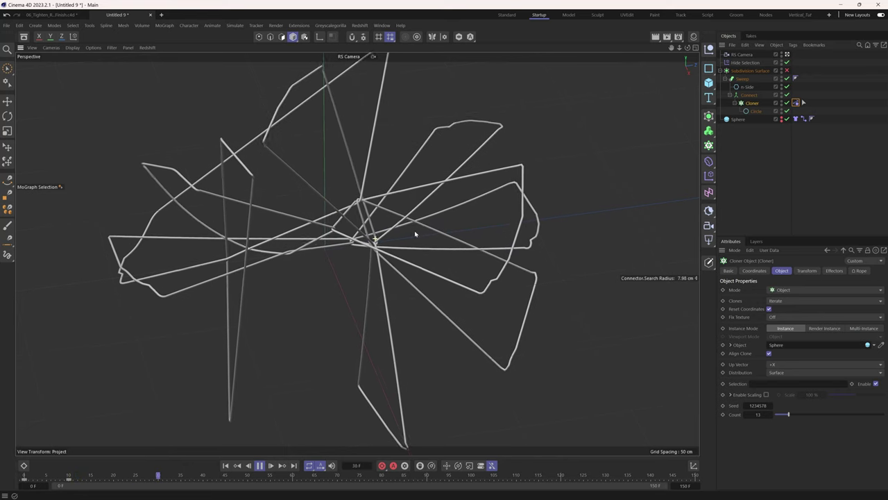
right_click_drag(475, 220, 669, 163, "alt")
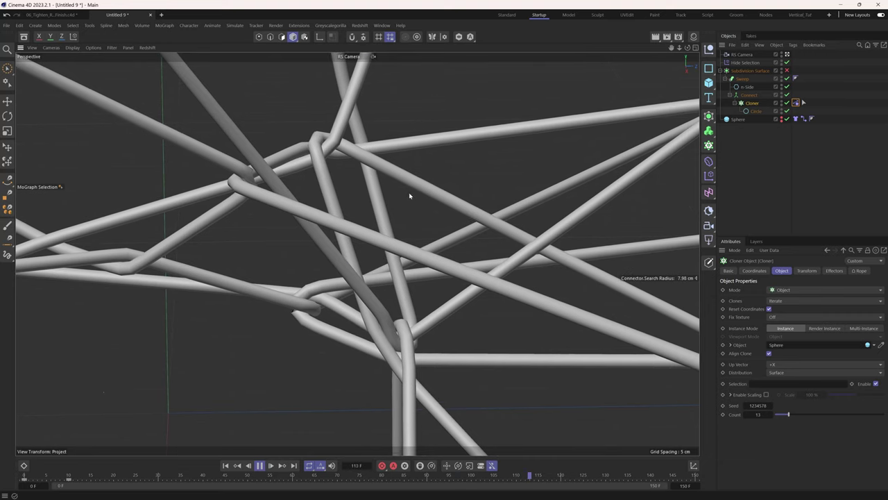
key("F8")
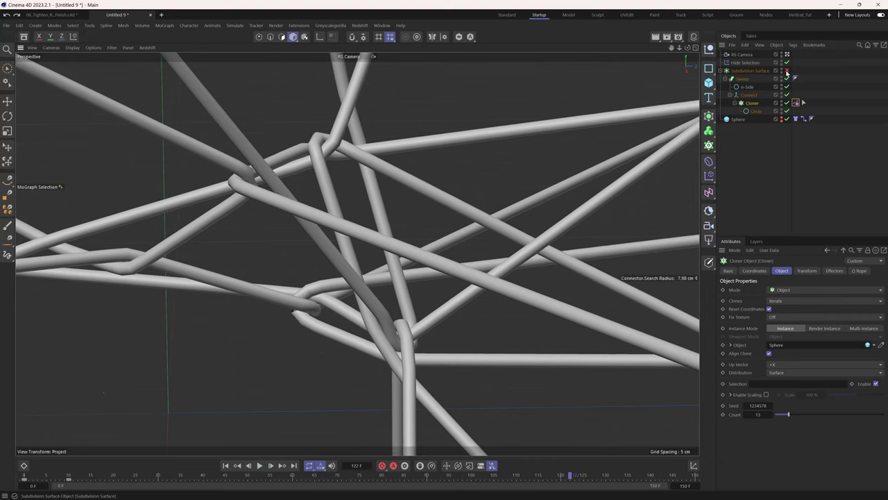
Enable the Subdivision Surface on the ropes, inspect the knots up close and replay the simulation from frame 0
left_click_drag(402, 185, 443, 191, "alt")
mouse_move(417, 191)
left_mouse_down("alt")
mouse_move(403, 194)
mouse_move(413, 201)
left_mouse_up("alt")
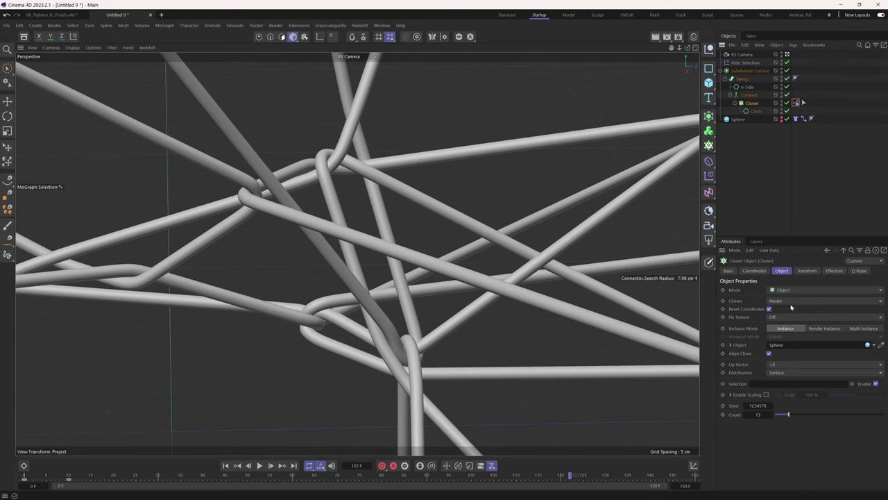
right_click_drag(380, 227, 521, 195, "alt")
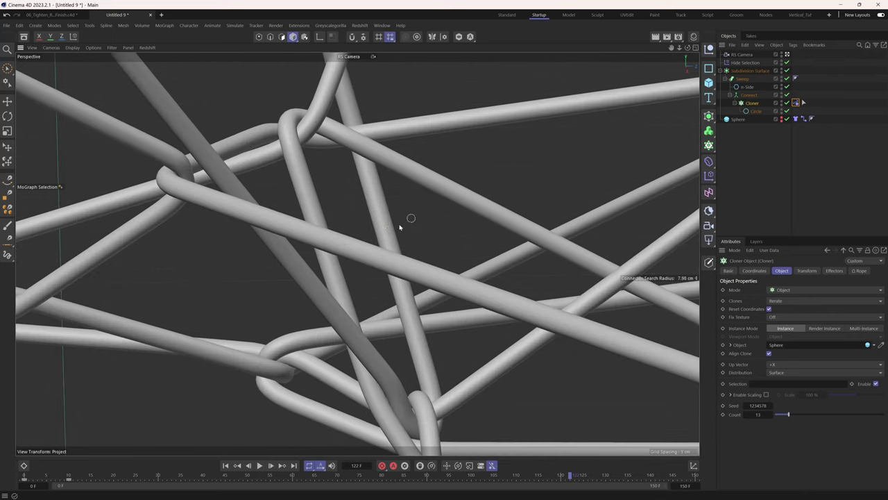
mouse_move(389, 227)
left_mouse_down("alt")
mouse_move(374, 223)
mouse_move(359, 251)
mouse_move(345, 253)
left_mouse_up("alt")
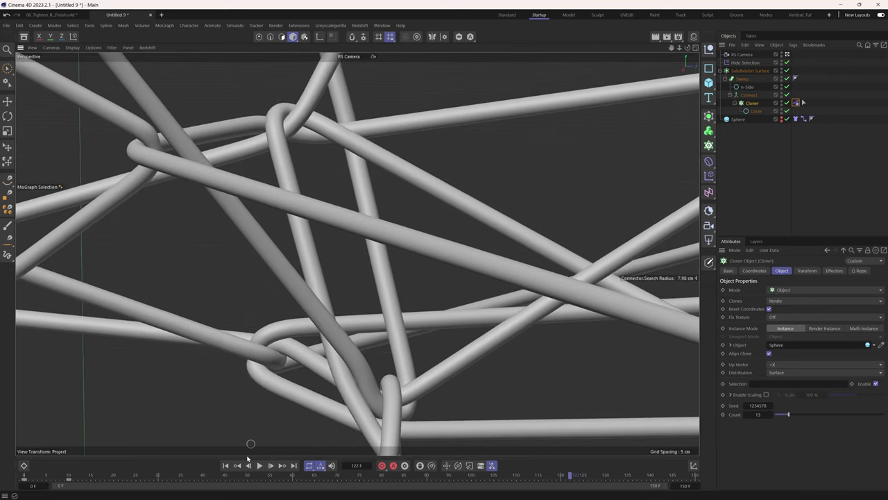
left_click(224, 466)
left_click(260, 466)
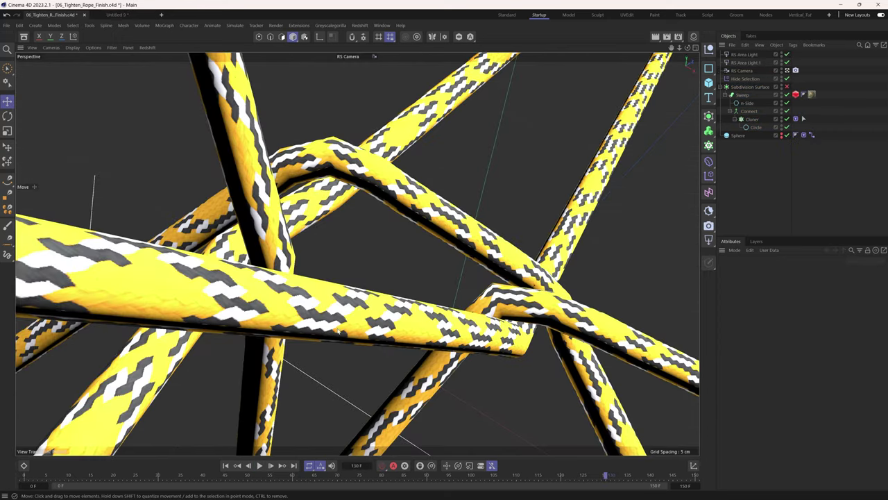
In the 06_Tighten_Rope_Finish.c4d scene, play the simulation, stop at frame 122 and show the Popcorn Gold Paracord material's properties
key("F8")
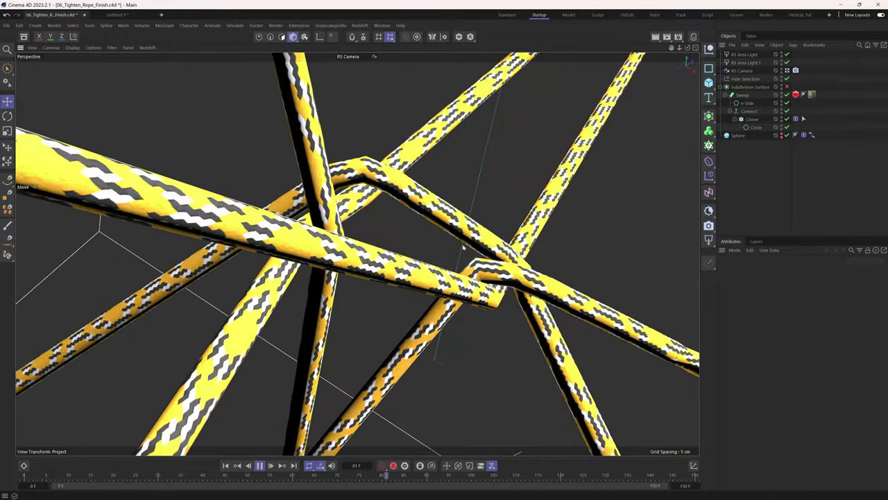
mouse_move(462, 247)
left_mouse_down("alt")
mouse_move(425, 272)
mouse_move(451, 251)
left_mouse_up("alt")
key("F8")
left_click(693, 38)
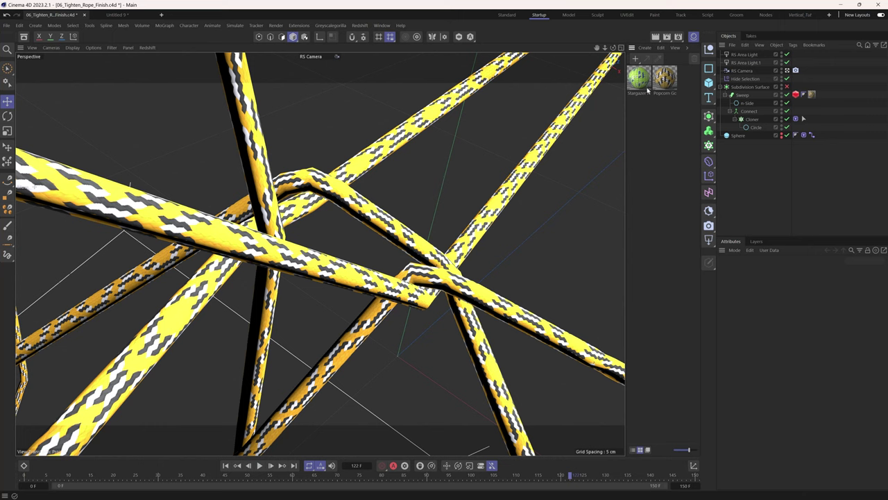
left_click(662, 82)
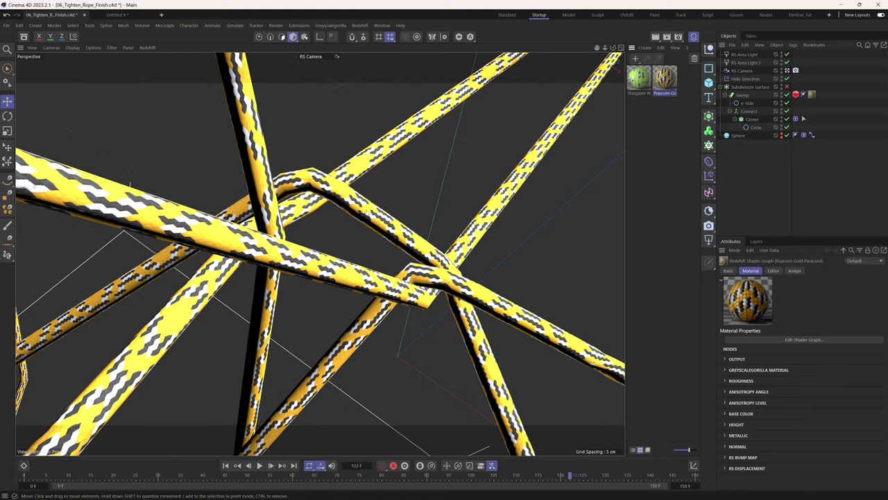
Return to the Untitled 9 scene and play its rope simulation from frame 0
left_click_drag(367, 213, 348, 207, "alt")
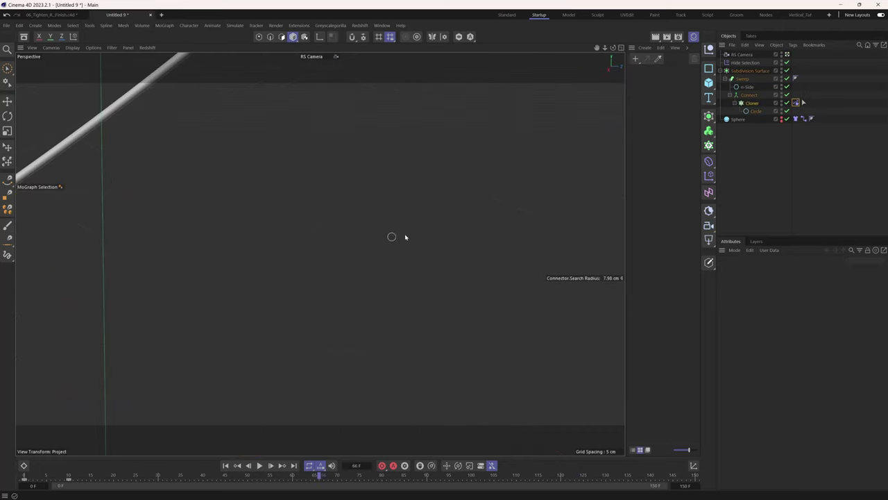
left_click(227, 466)
left_click(260, 465)
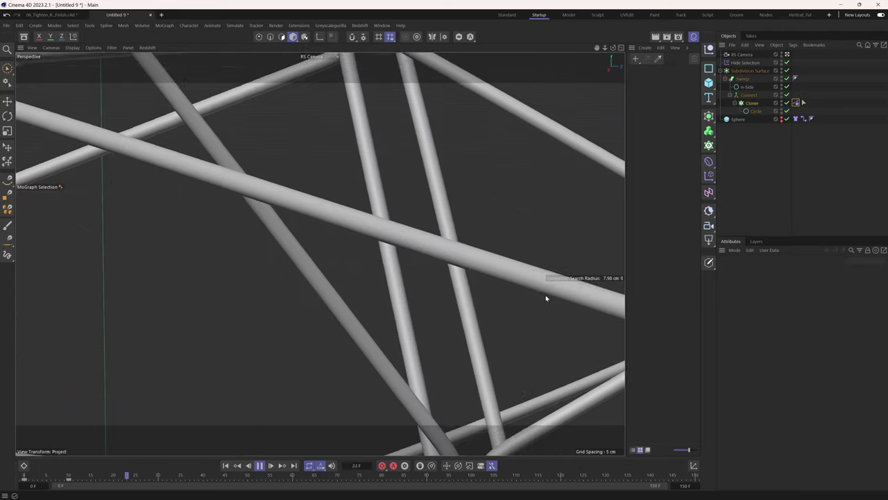